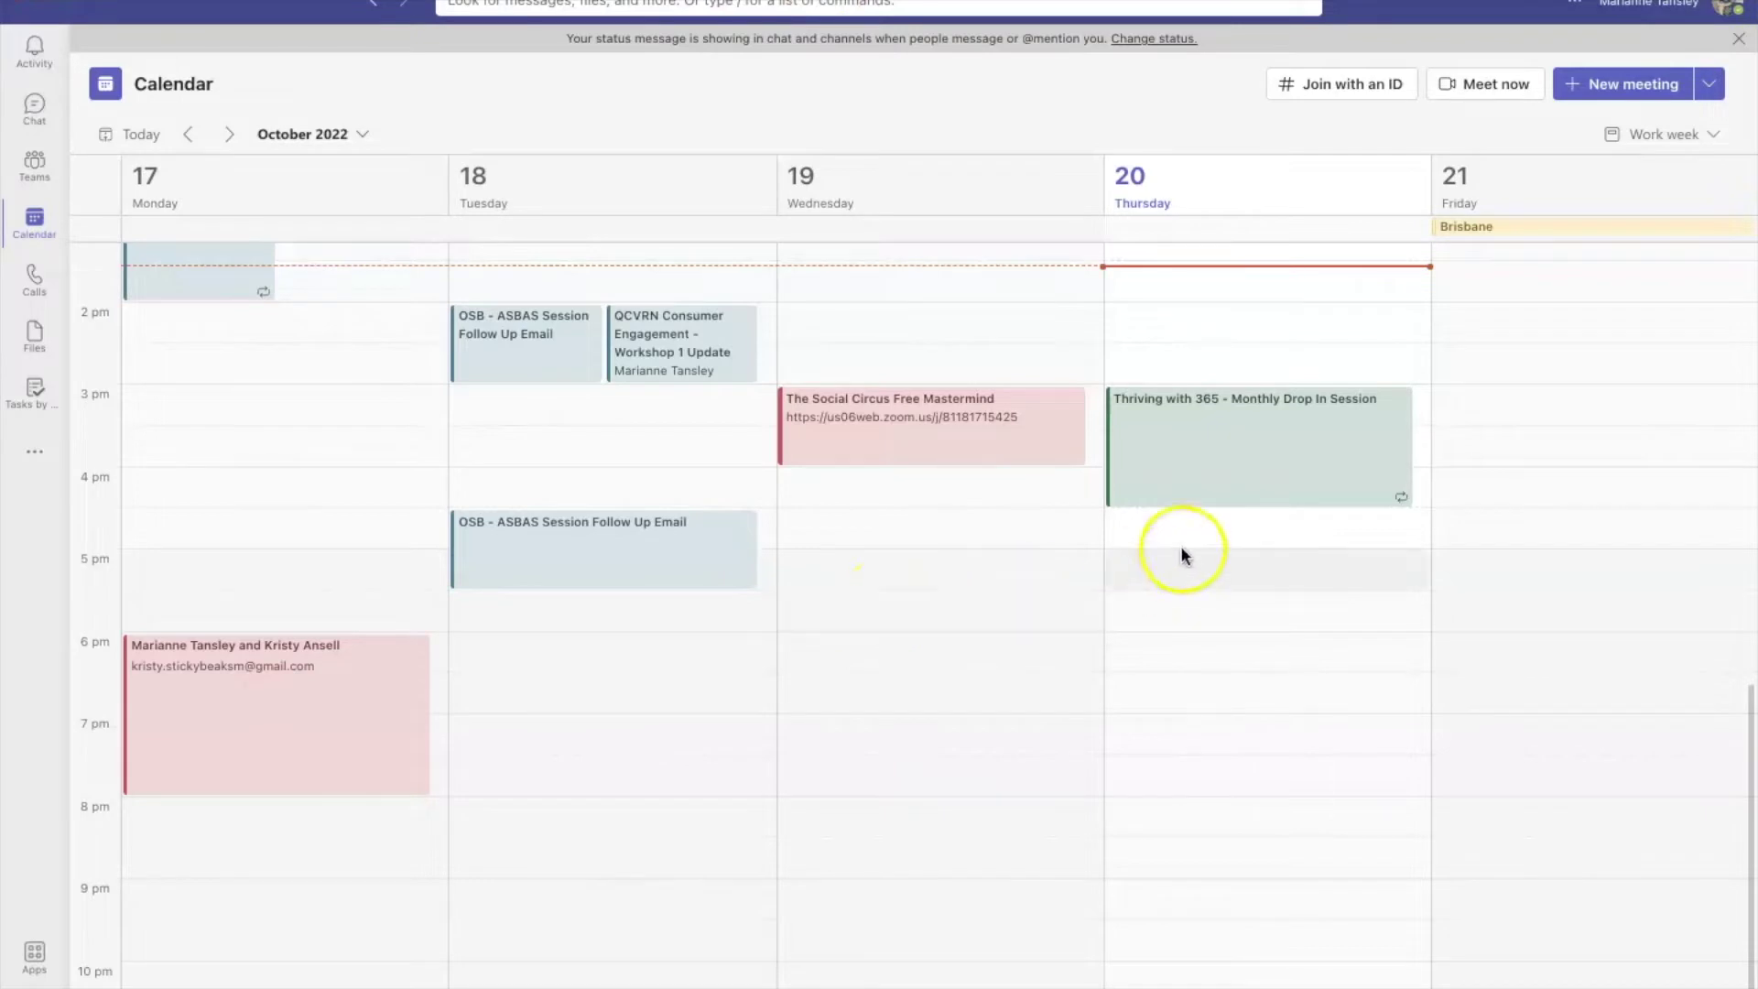
Start joining the Thriving with 365 - Monthly Drop In Session on 20 October and open its background filters
click(1220, 449)
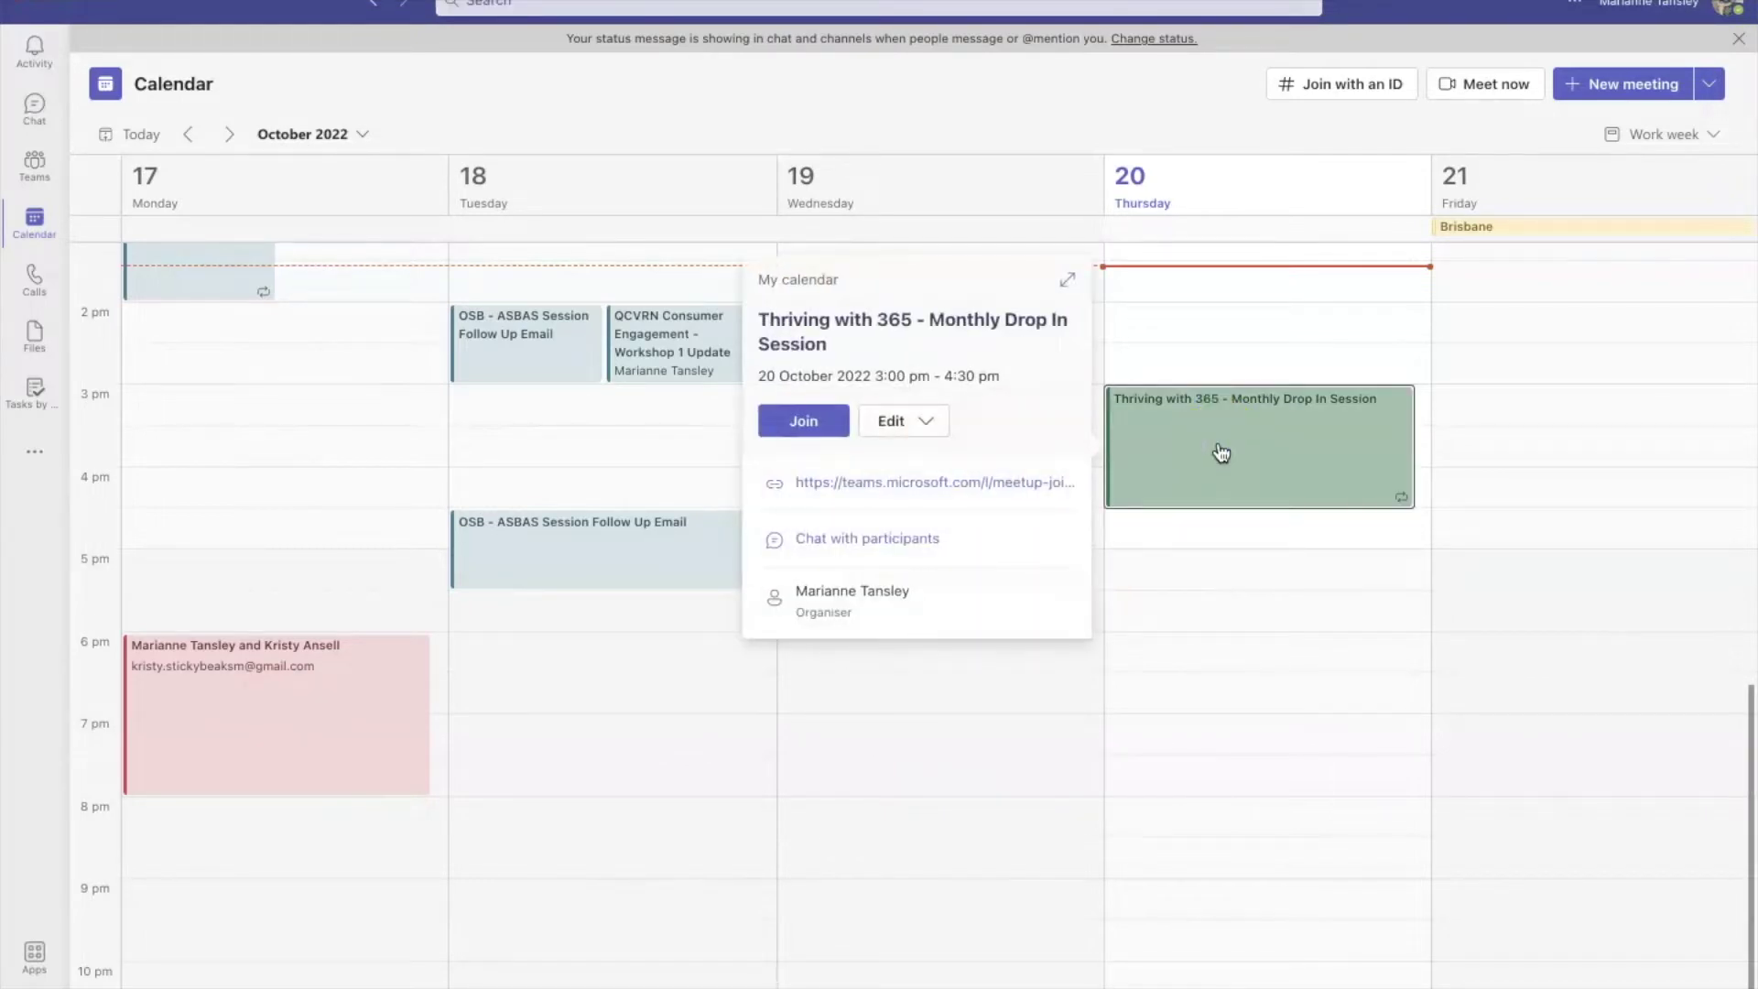
click(818, 423)
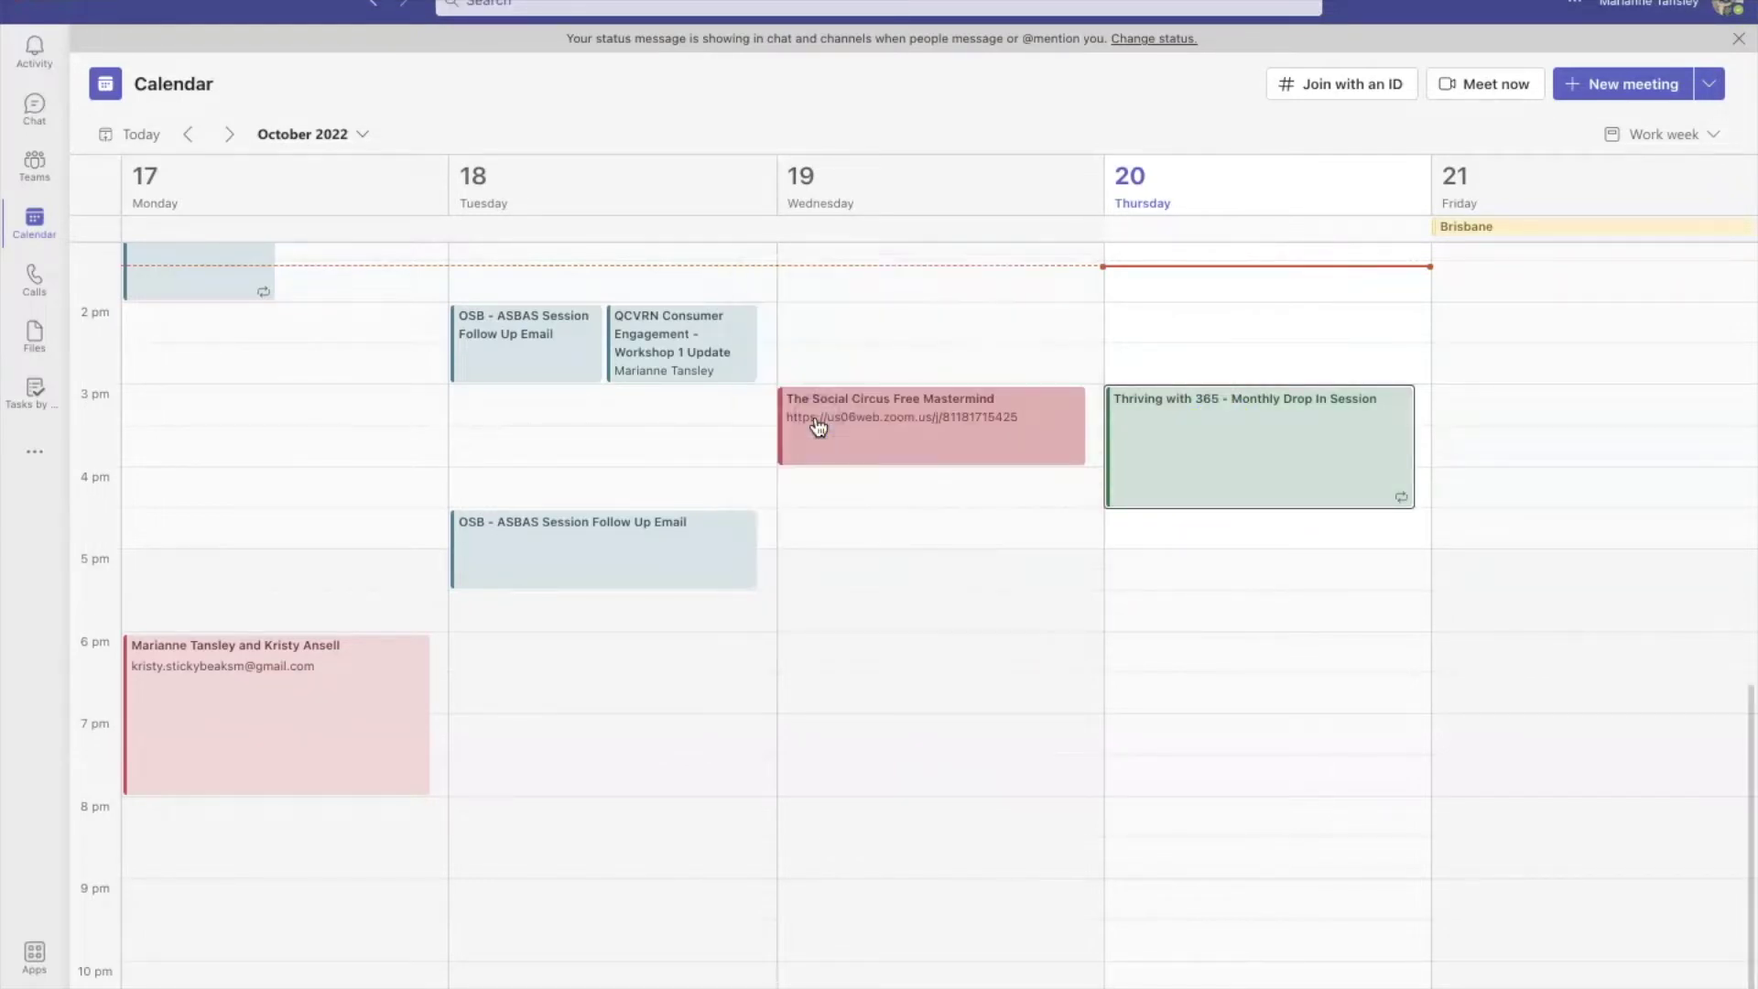
double_click(817, 423)
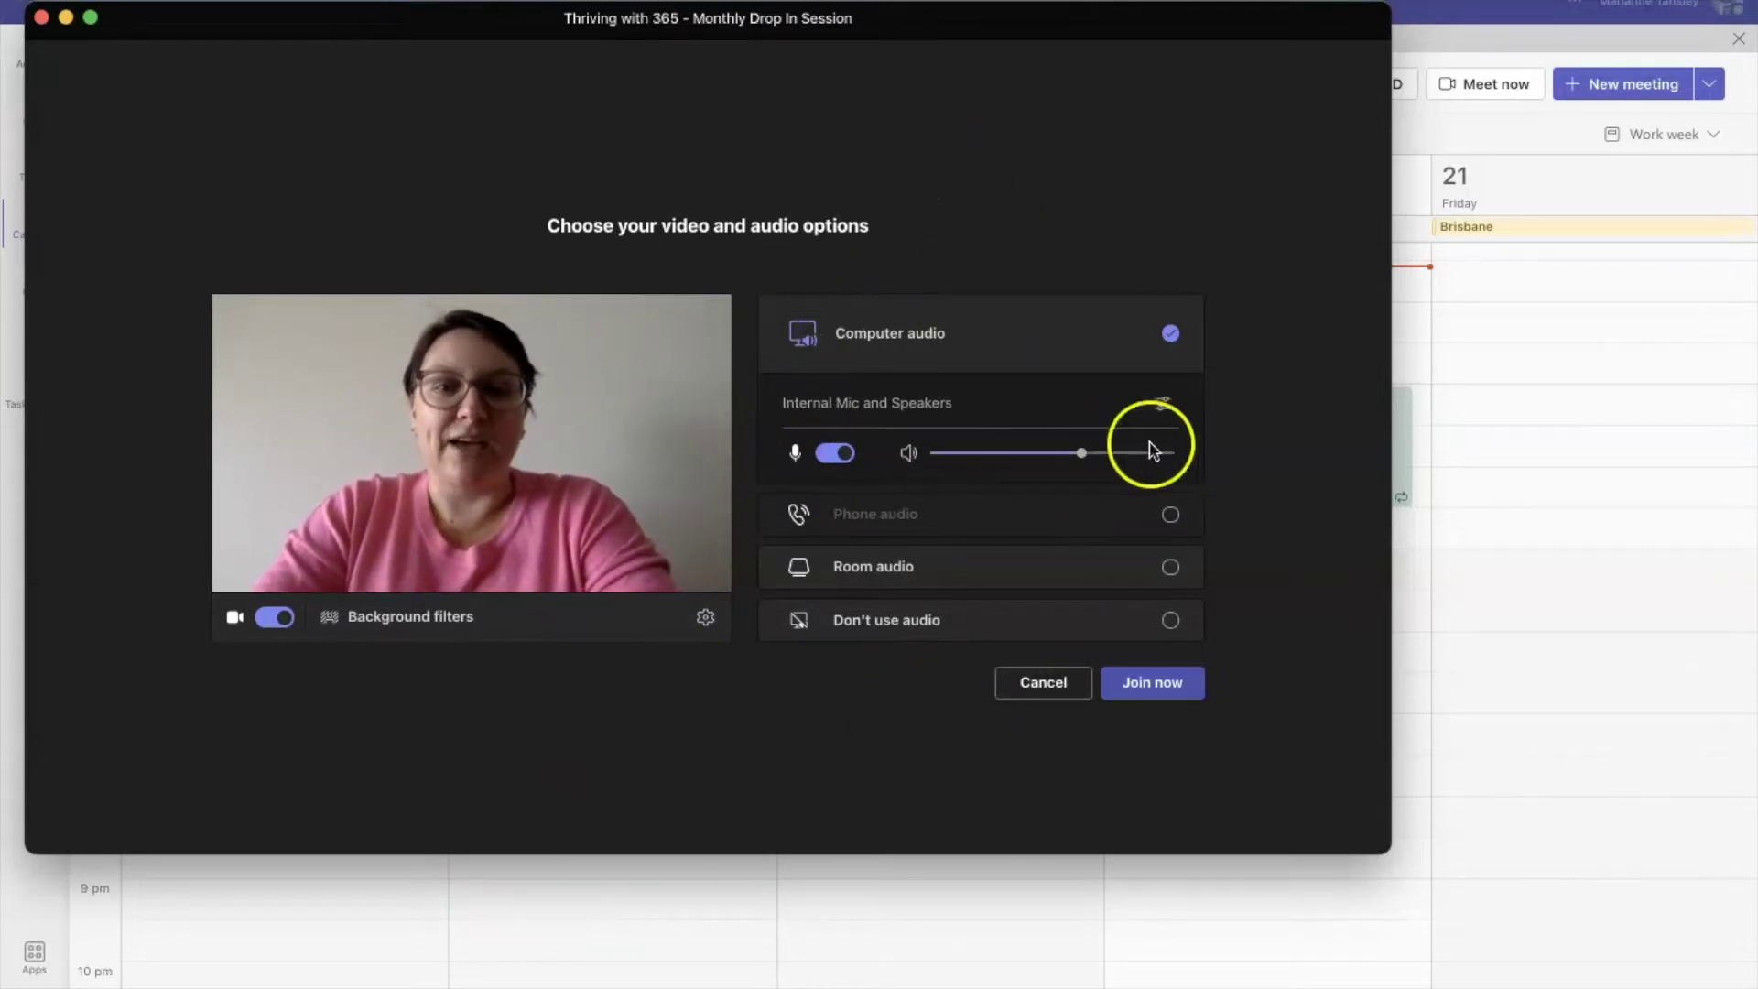
click(409, 617)
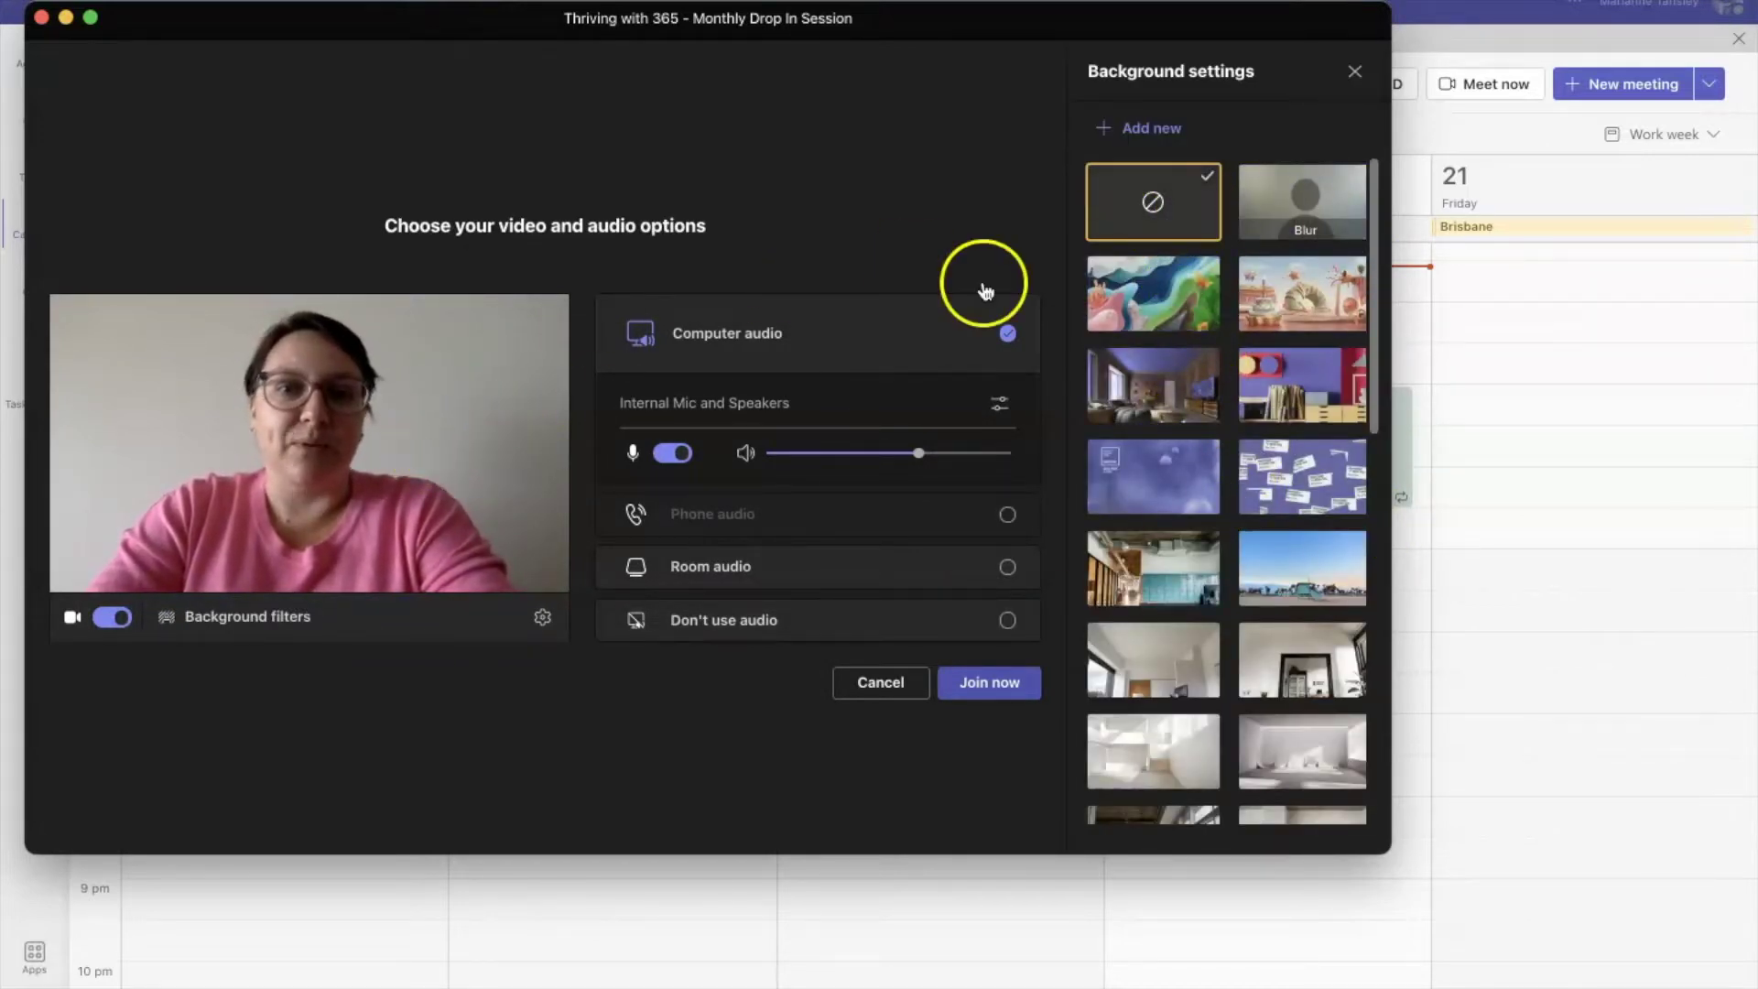
Try out the blur effect, the colourful landscape image and the Dessert Island image as video backgrounds
click(1311, 218)
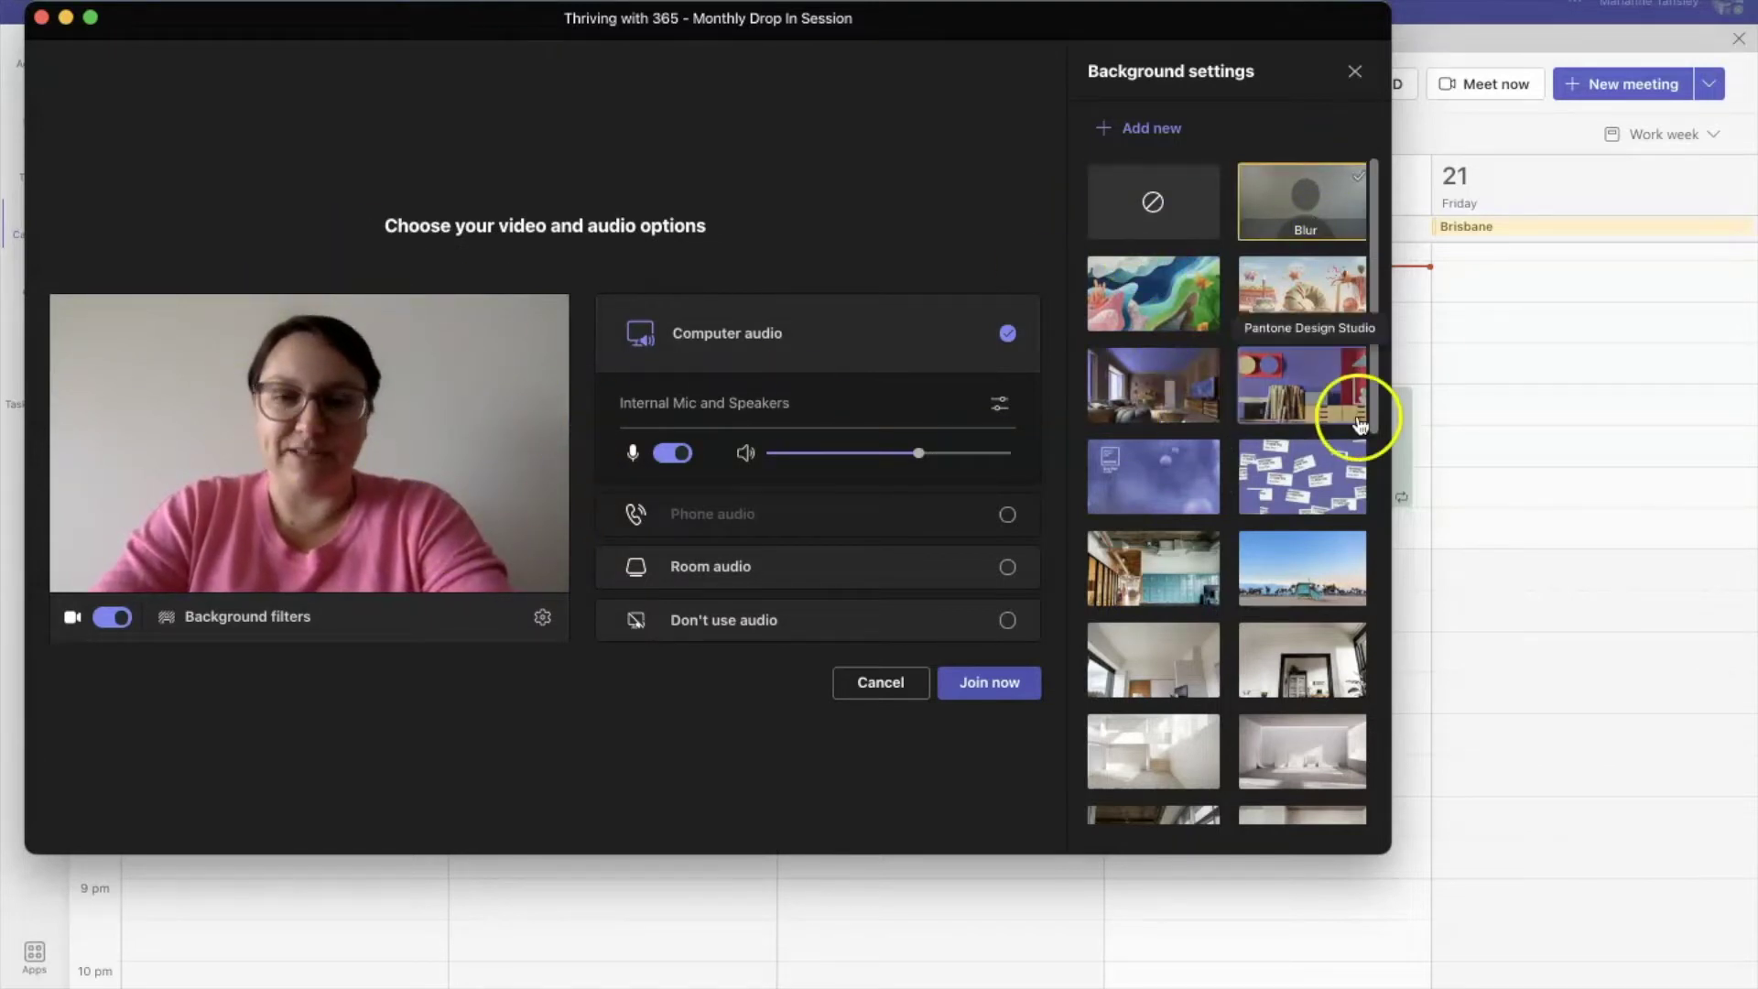
click(1161, 302)
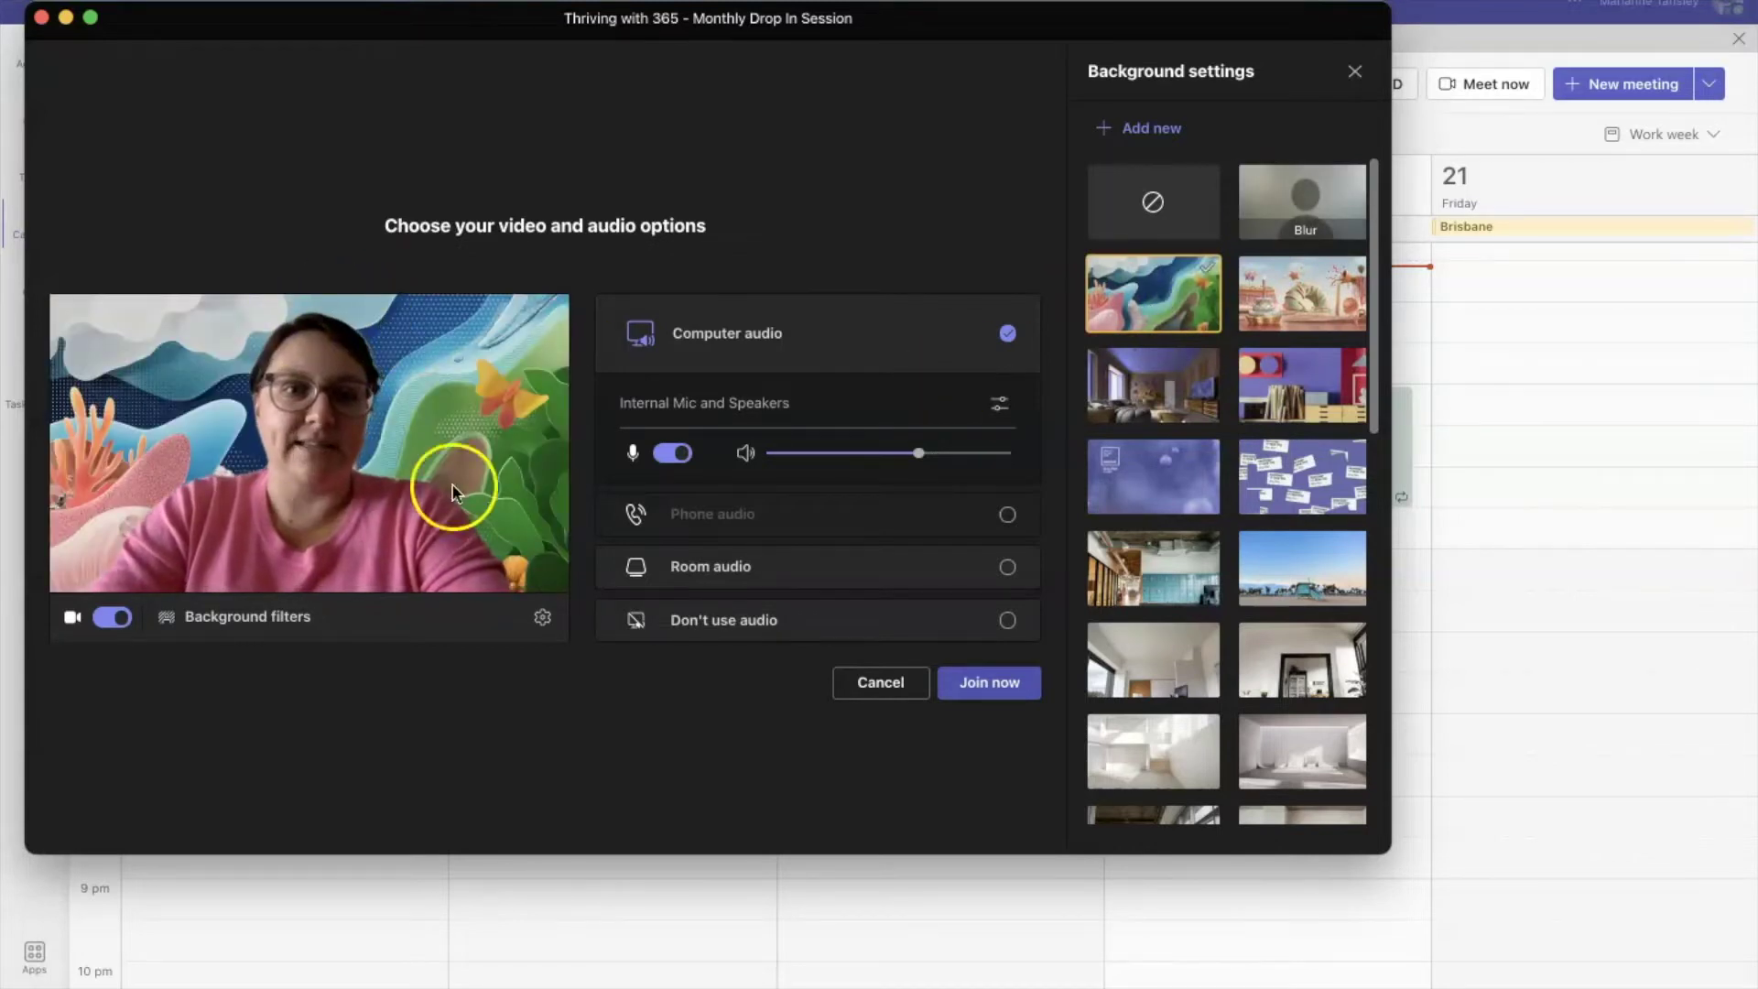
click(1144, 280)
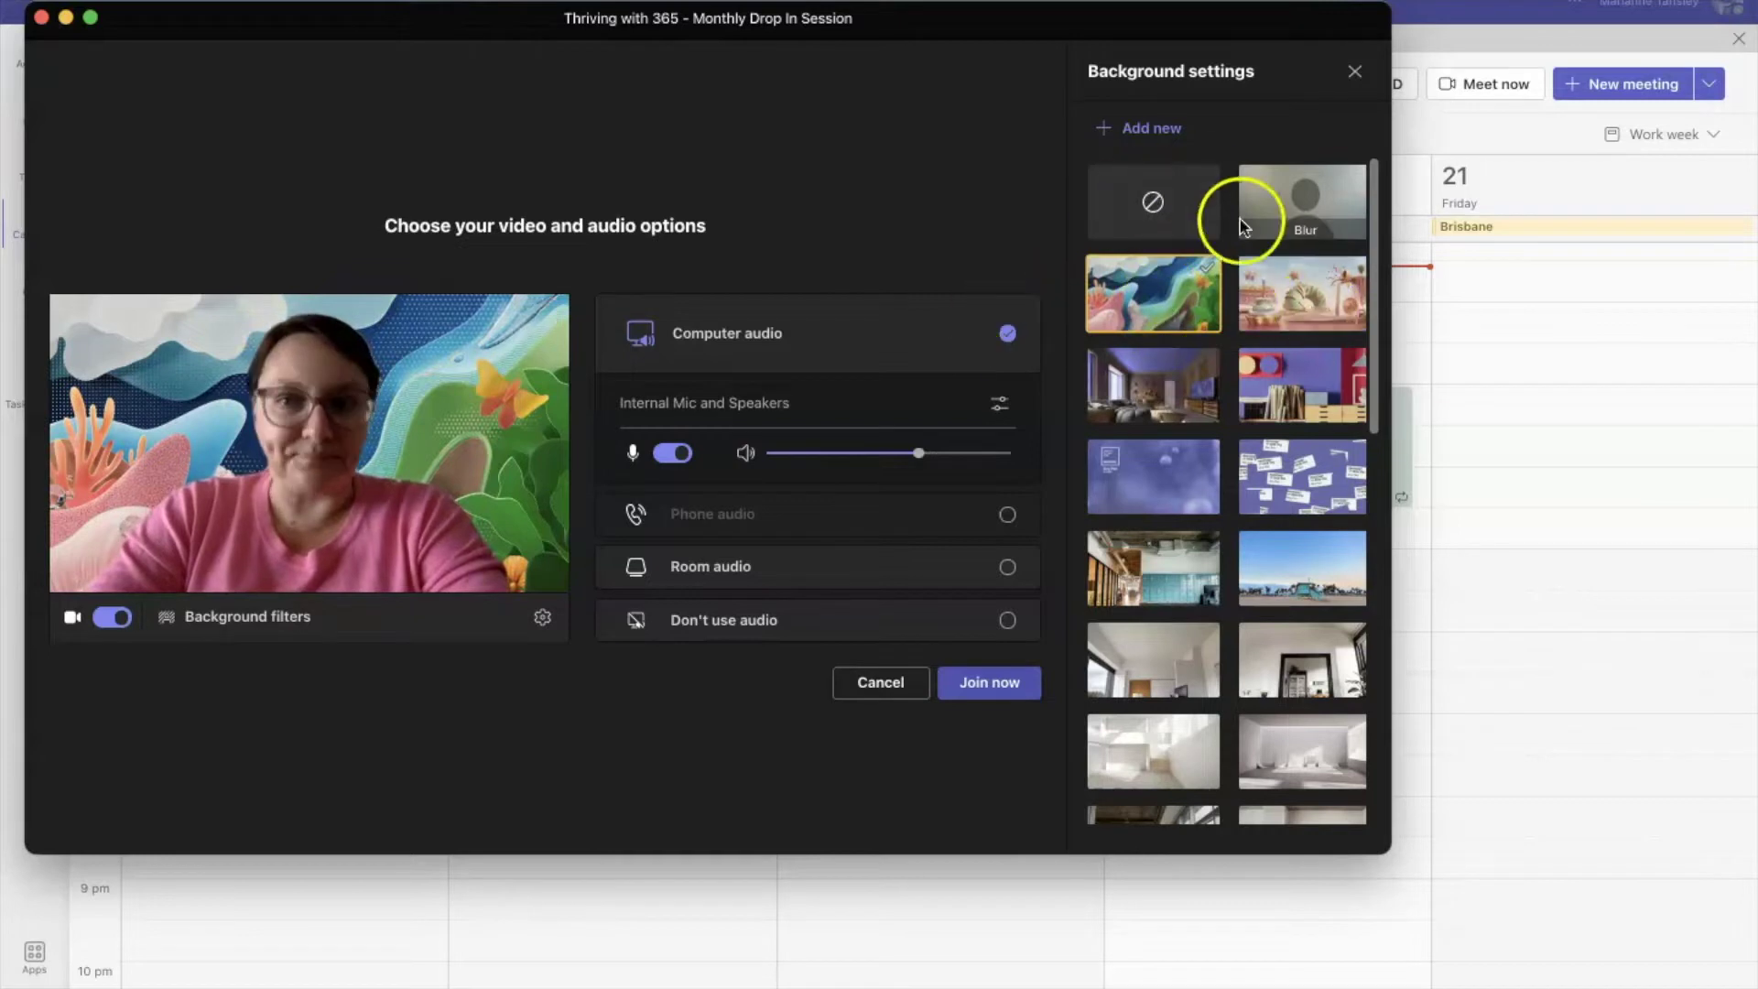
click(1292, 312)
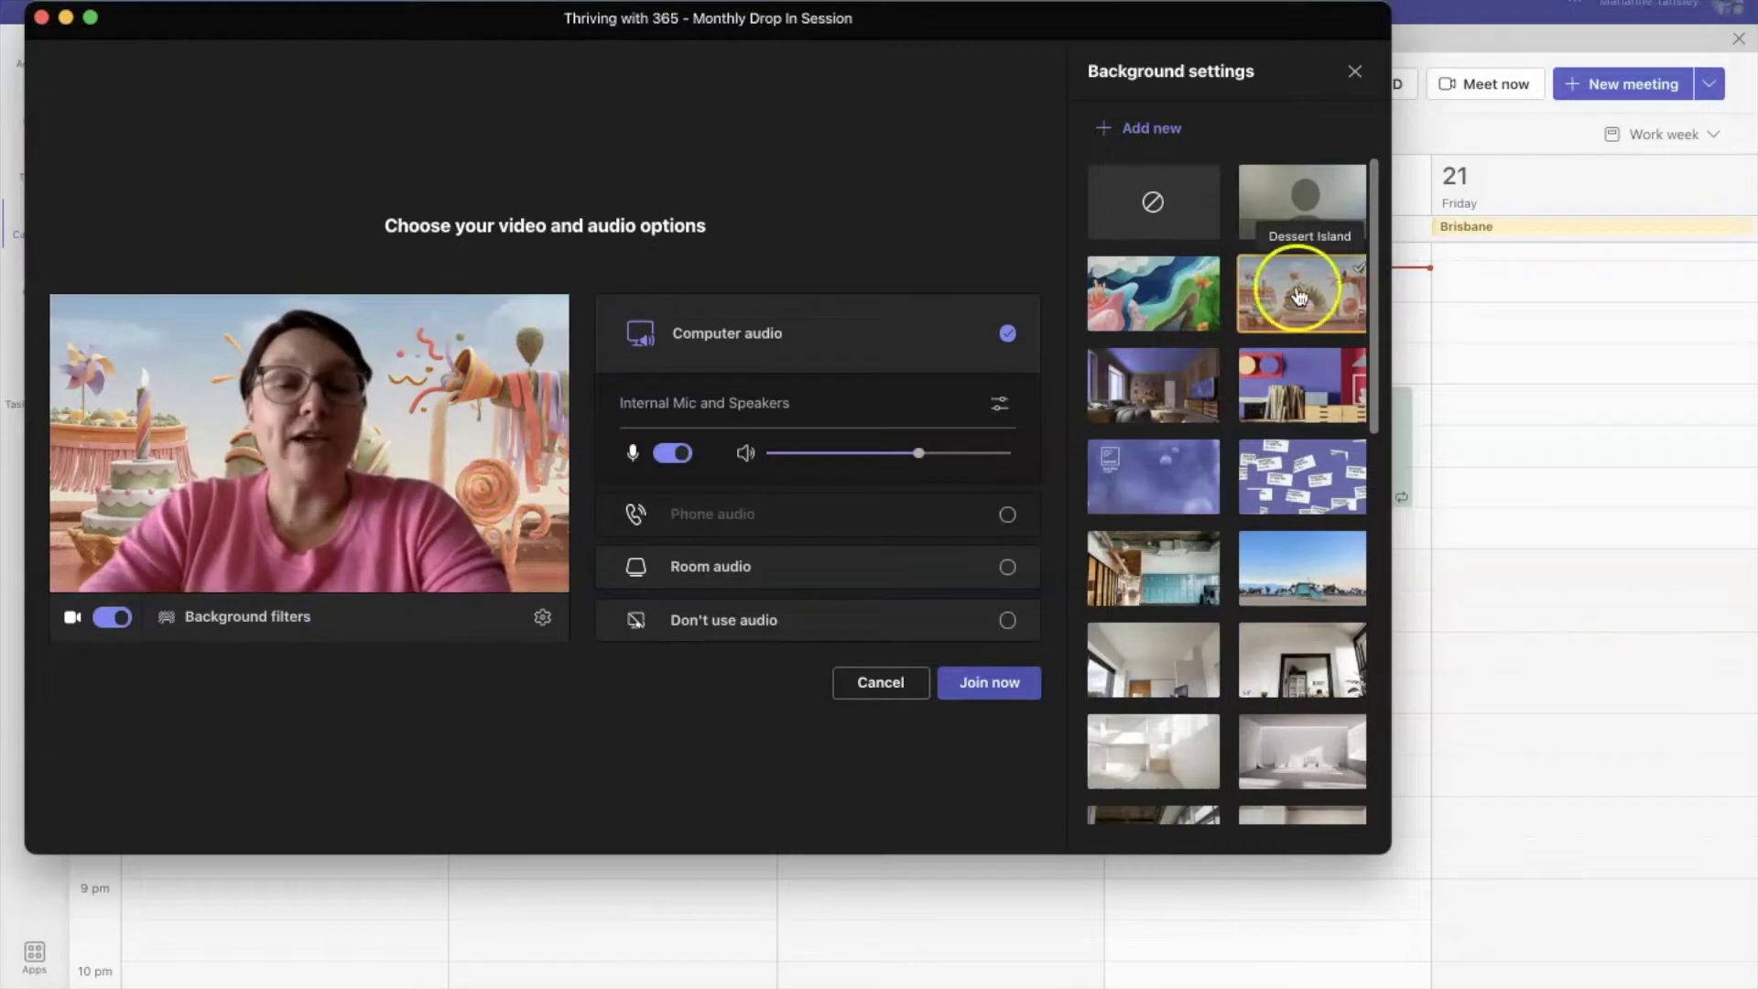
Add Pineapple Coworking.png from the OneDrive root folder as a custom video background and apply it
click(1140, 130)
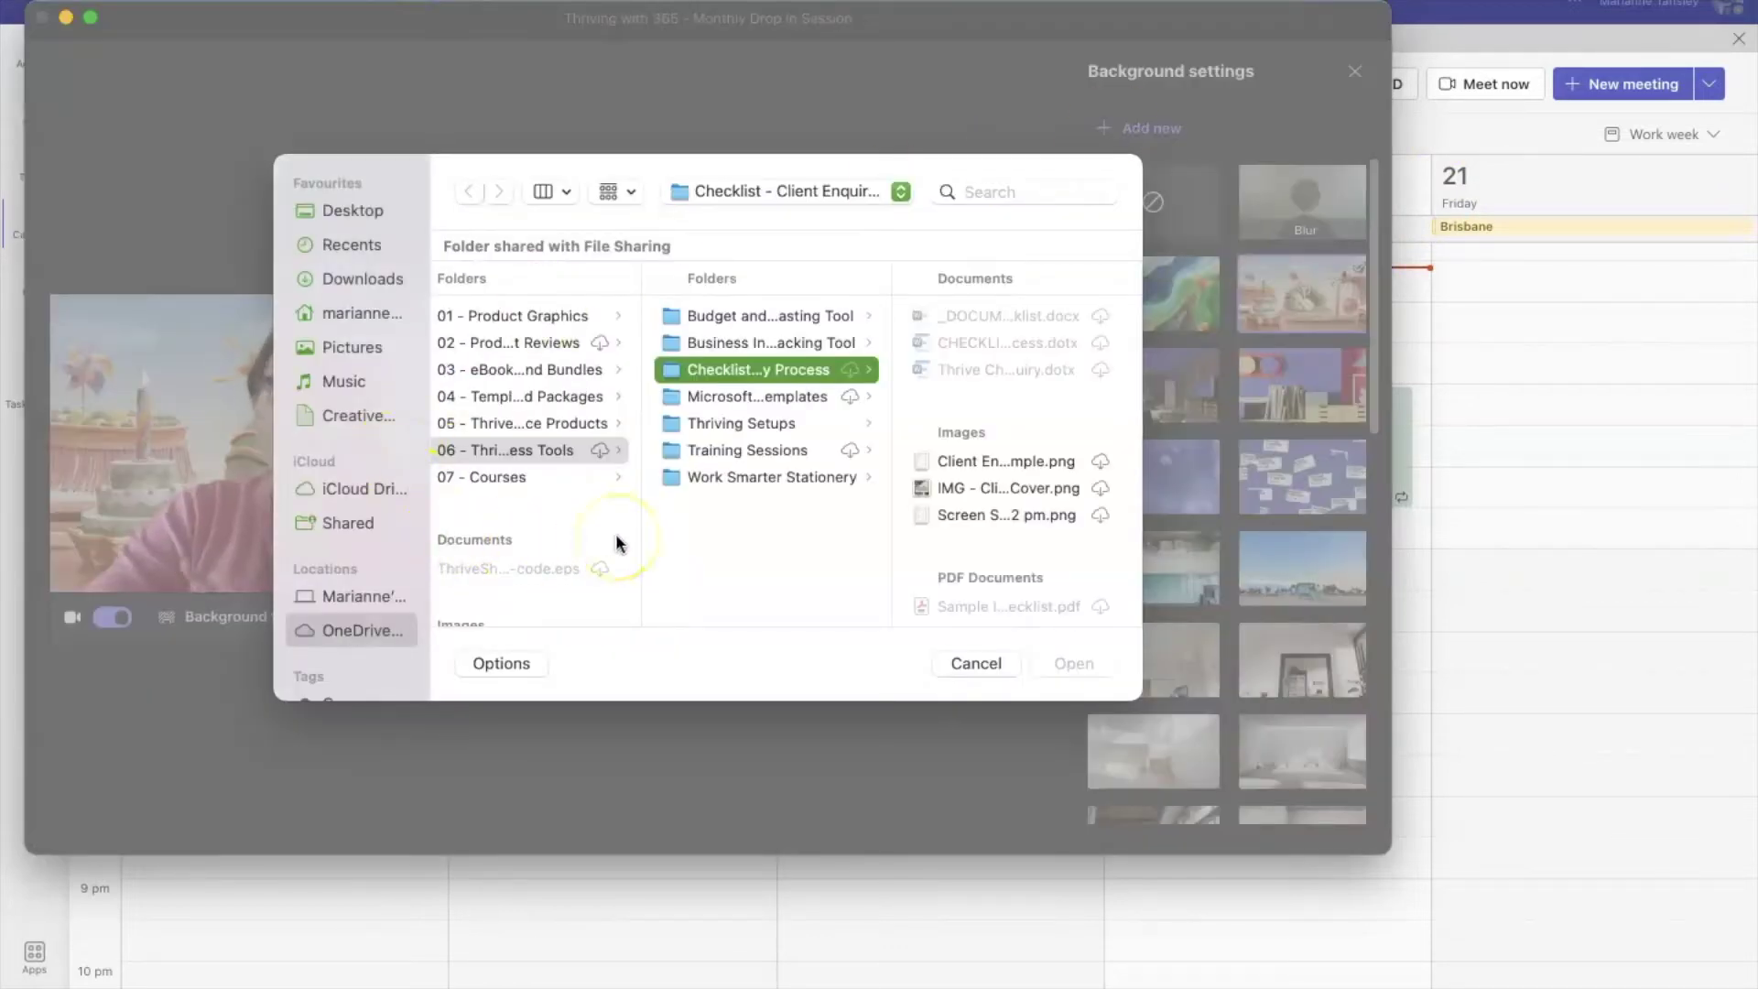
click(346, 629)
scroll(549, 542, down, 3)
scroll(549, 542, down, 10)
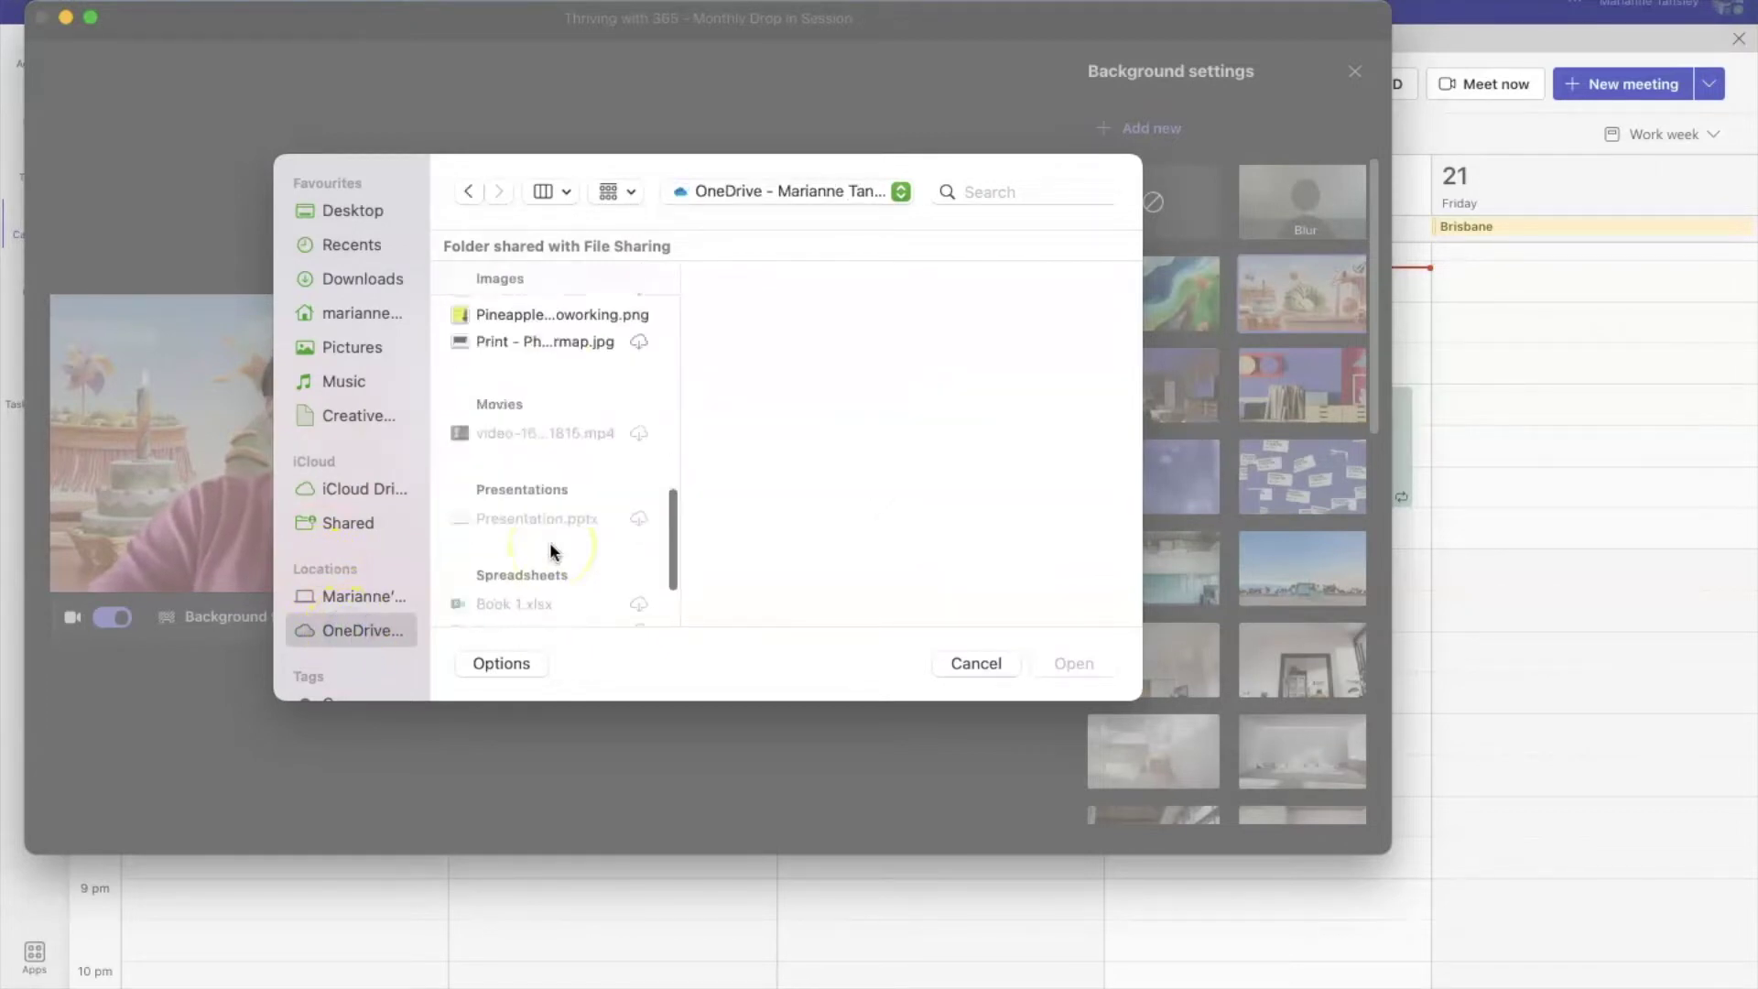
scroll(549, 542, up, 3)
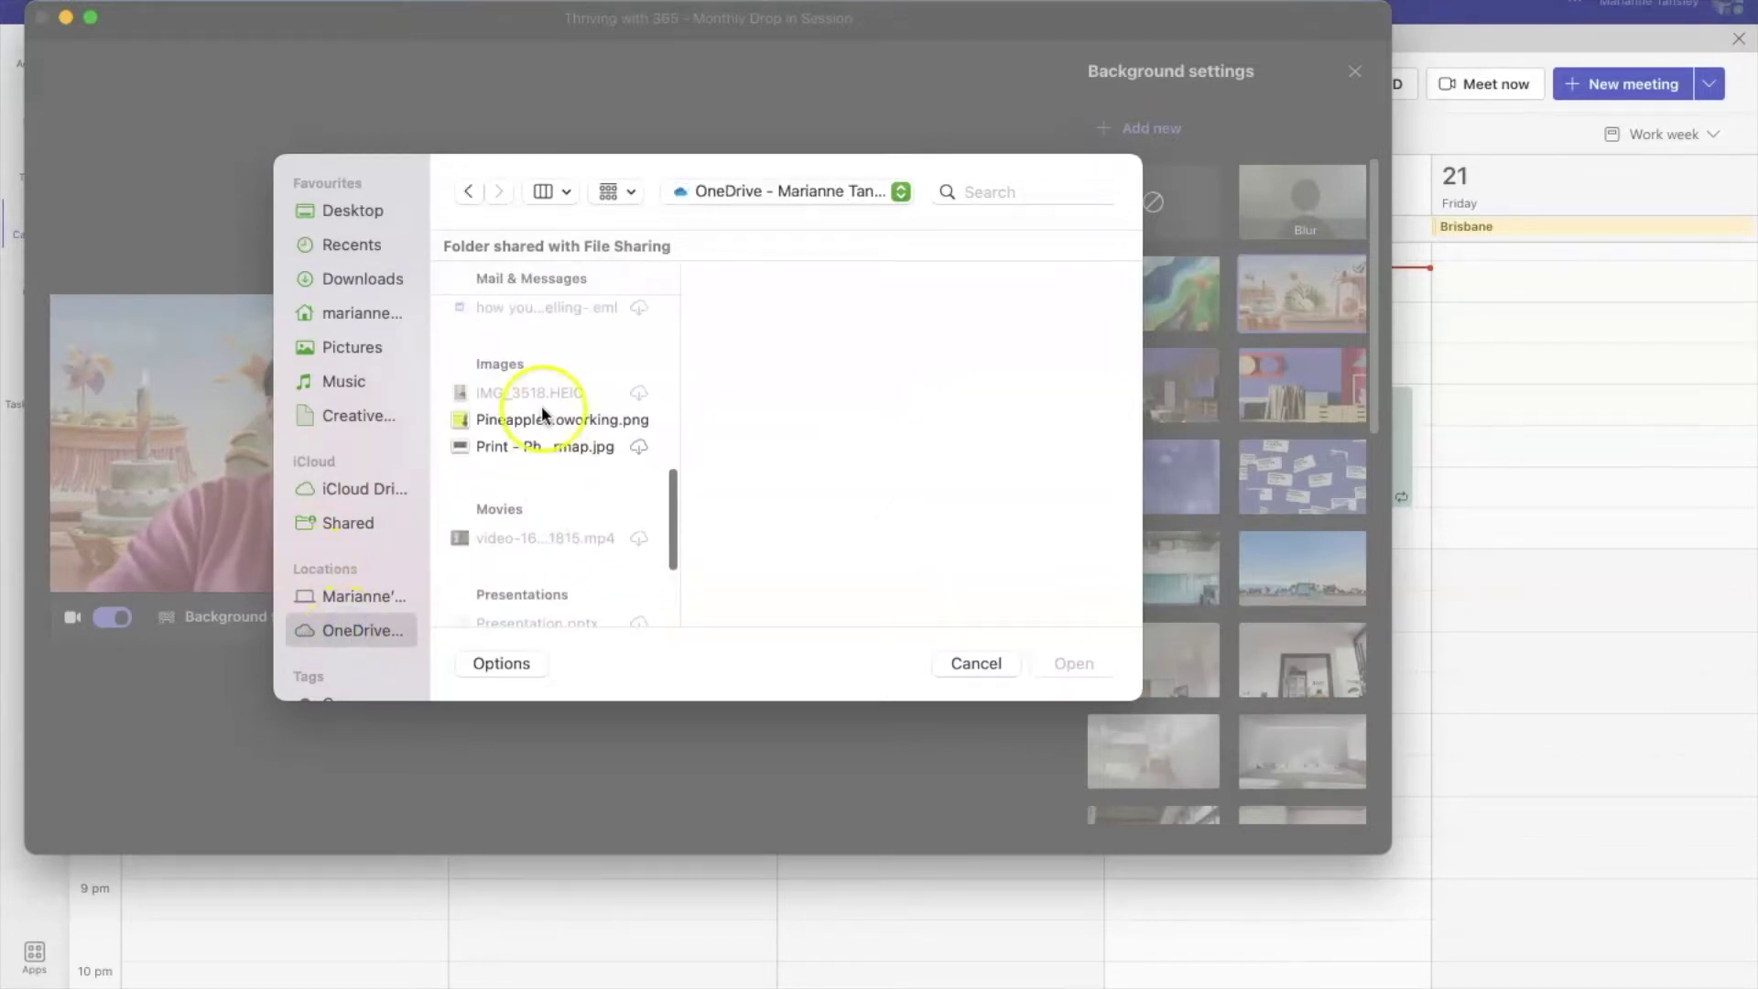
click(524, 445)
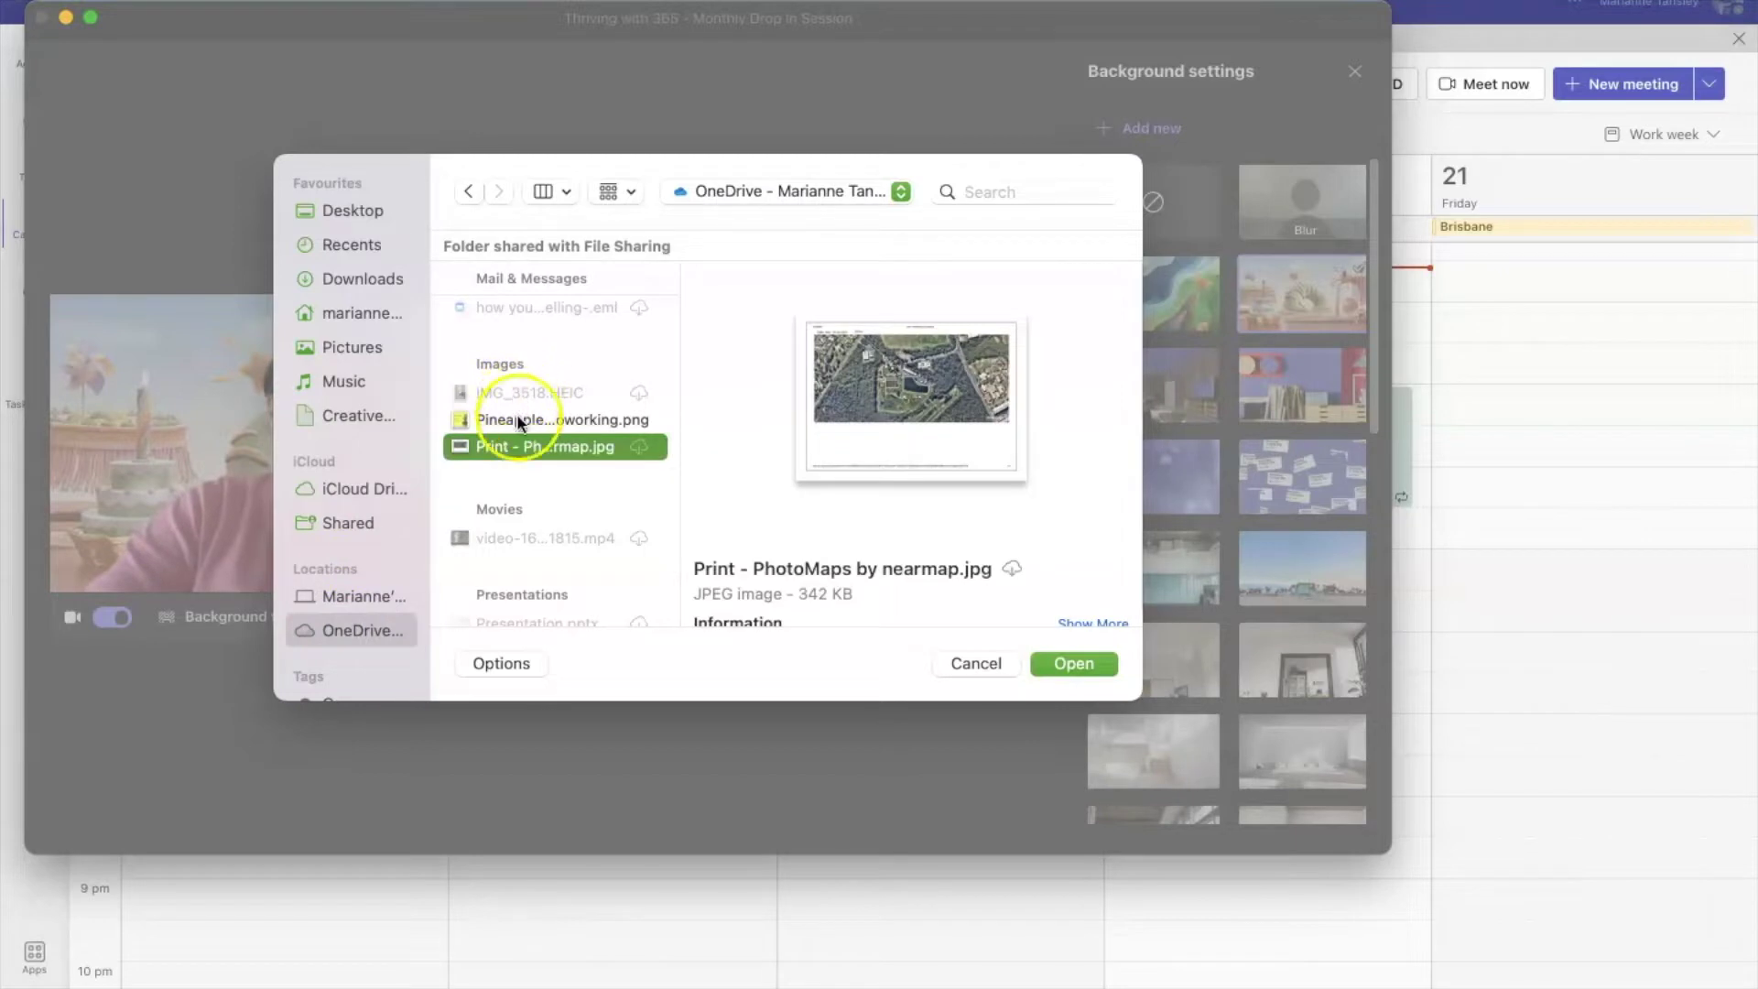
click(520, 423)
scroll(552, 511, up, 10)
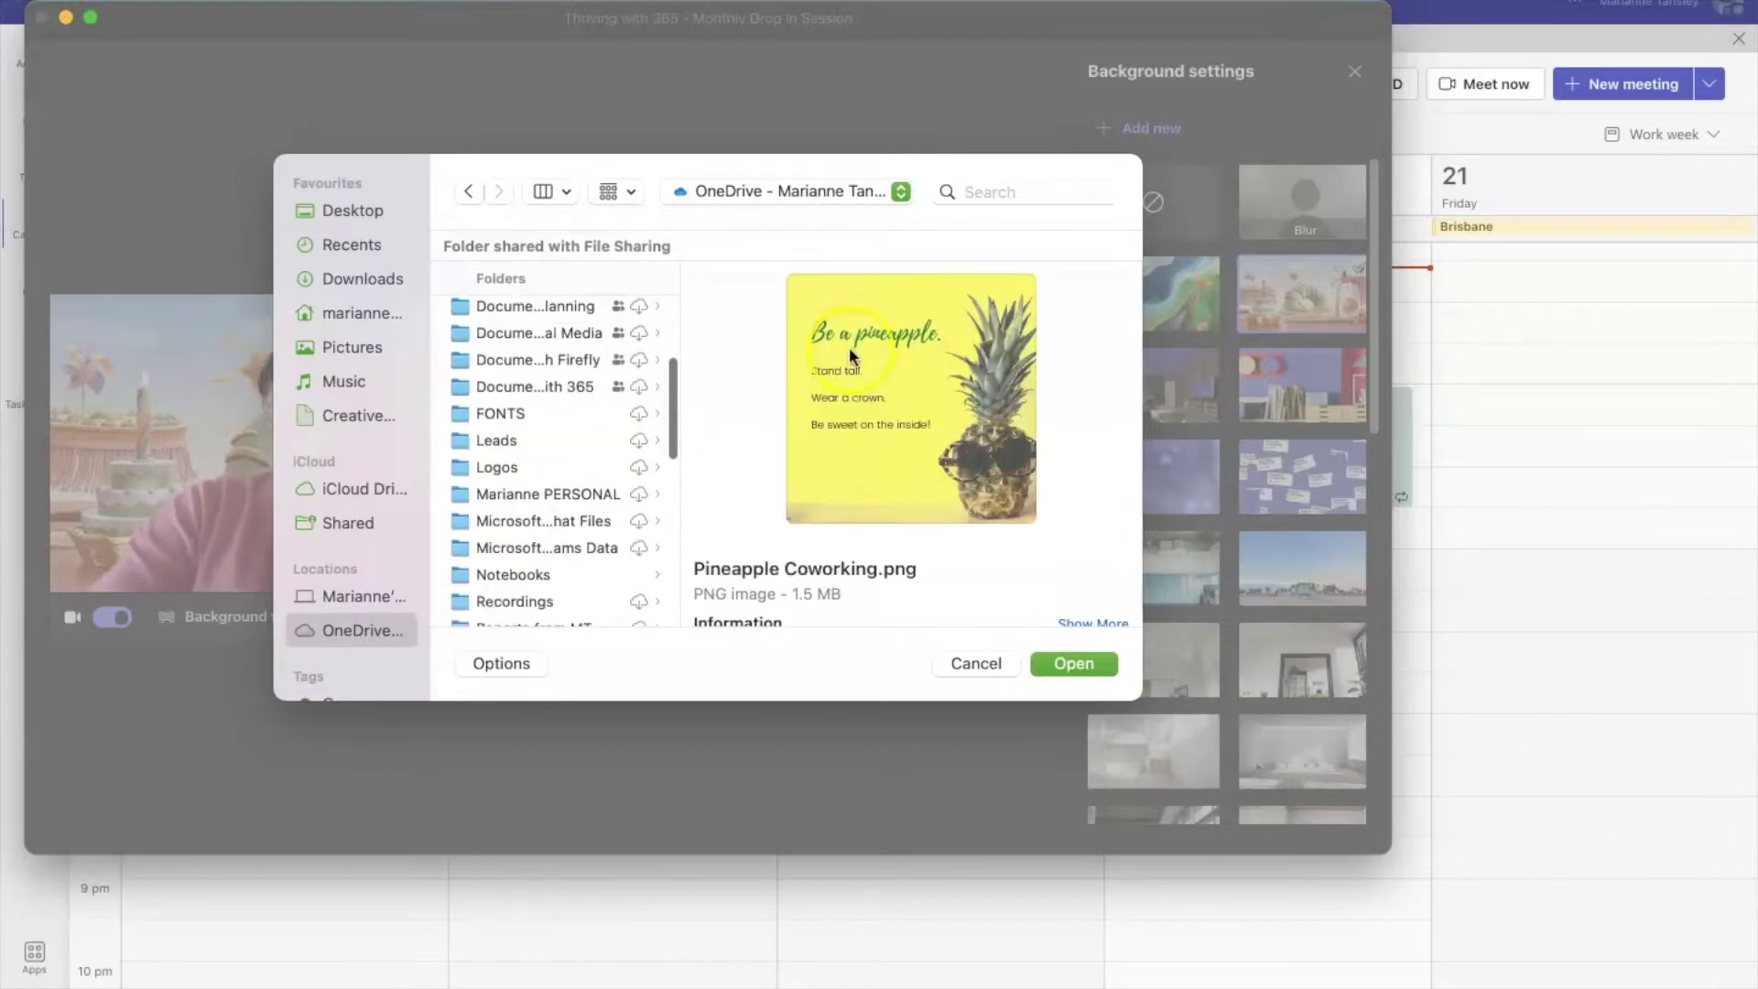
click(999, 675)
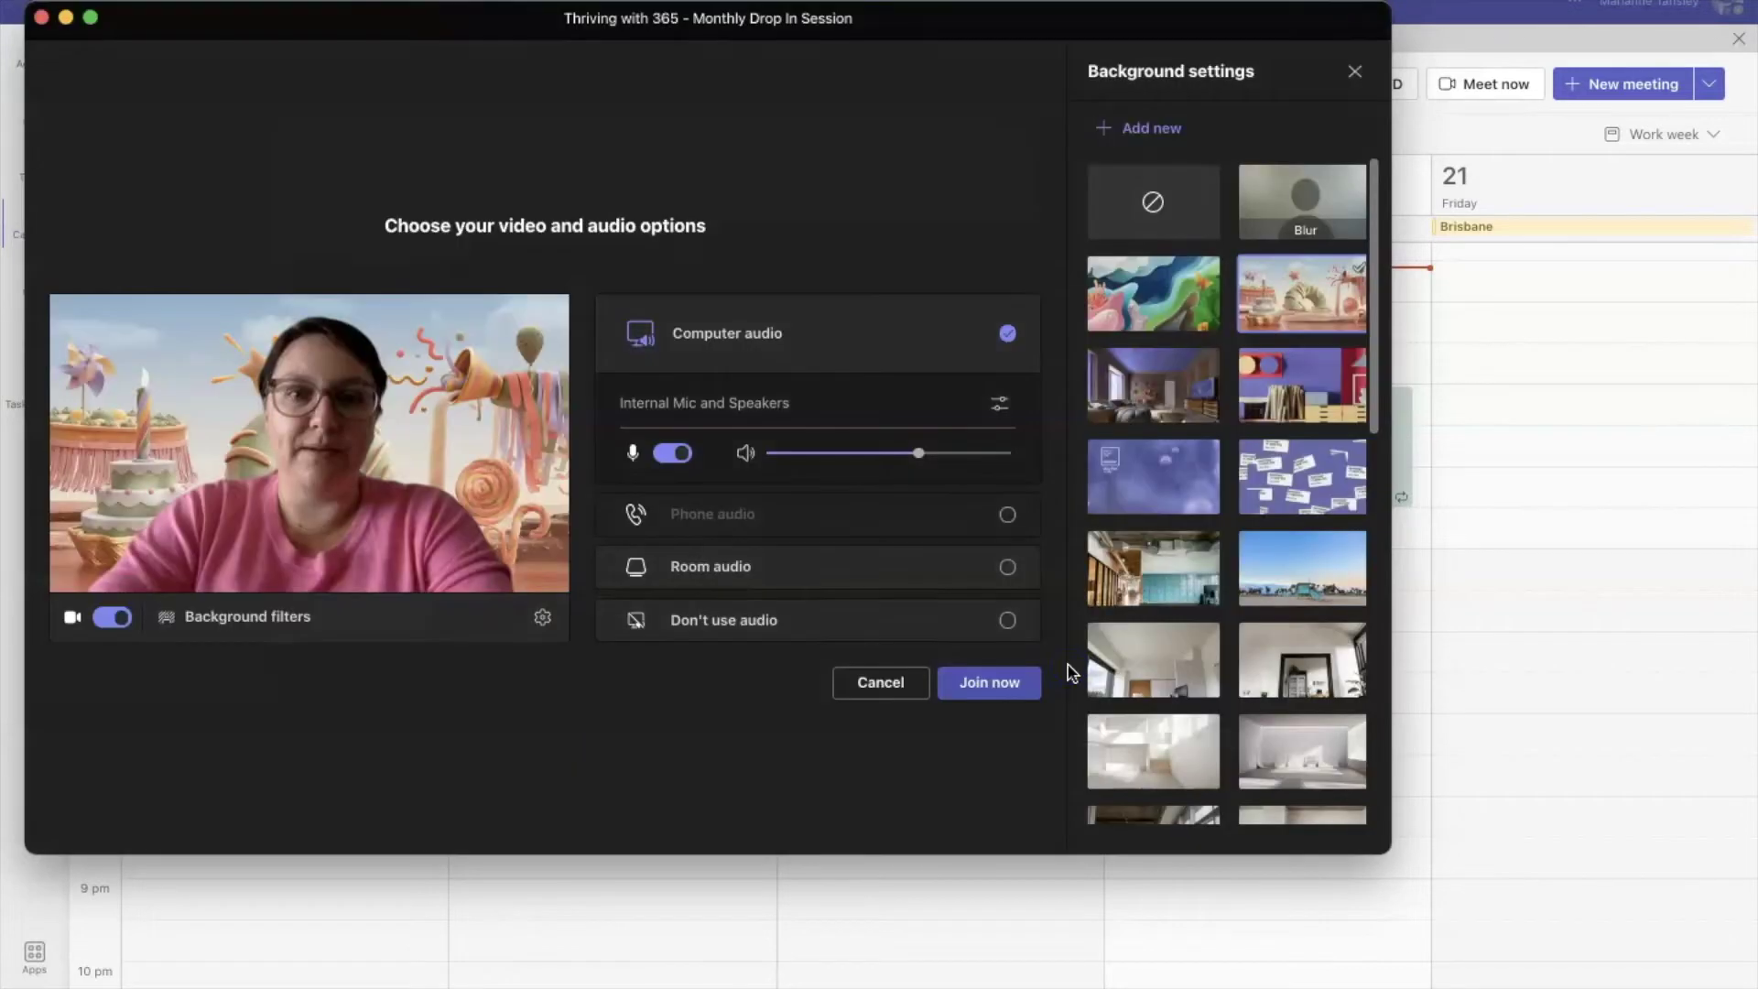
click(1211, 289)
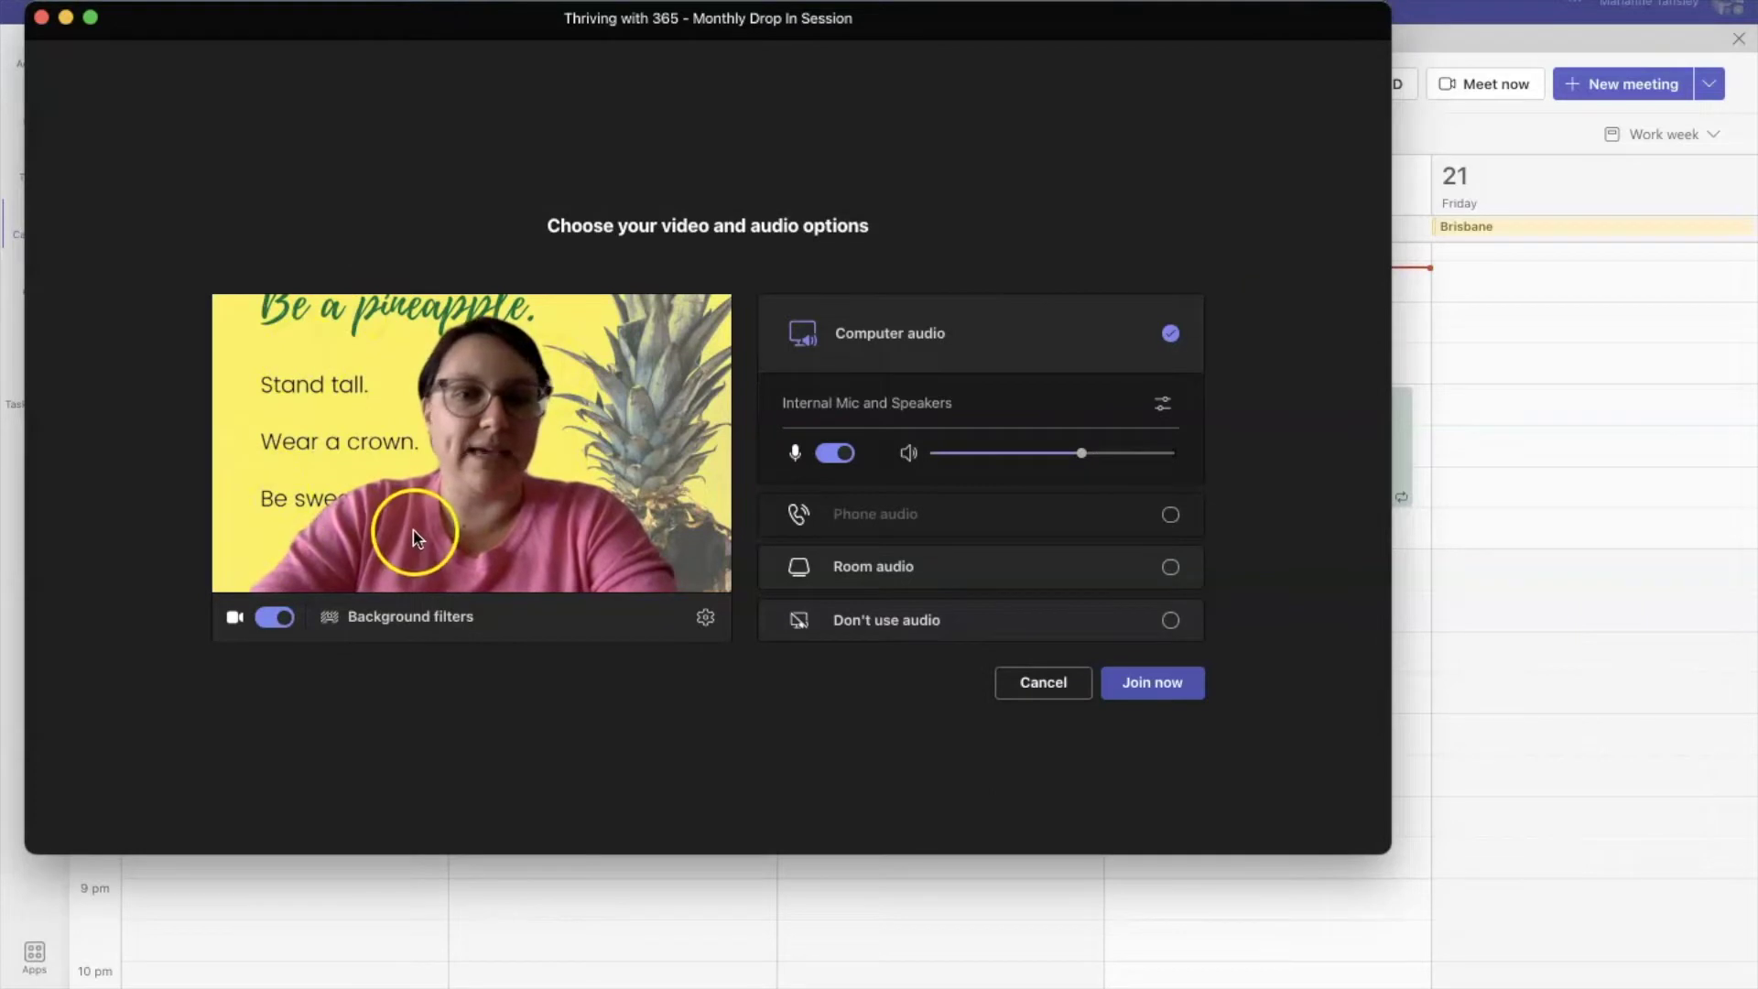
Choose the uploaded Pineapple_Coworking image at the end of the background list and close the background settings
click(408, 616)
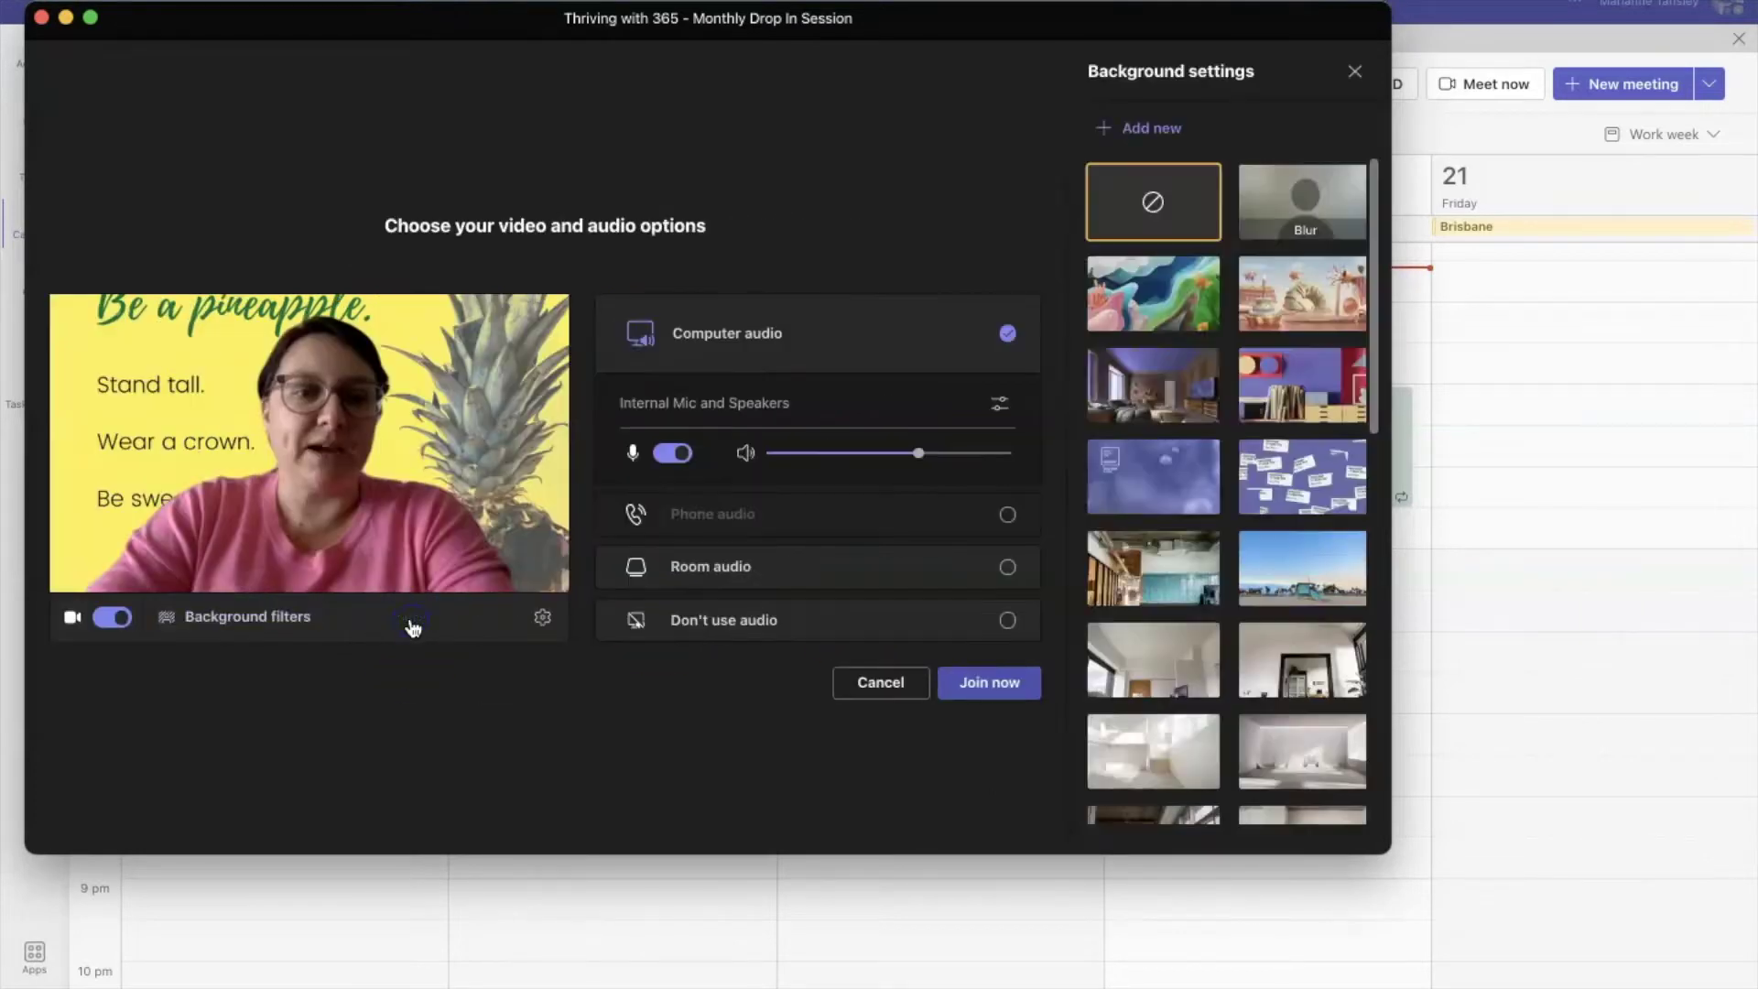
scroll(1280, 558, down, 10)
click(1175, 779)
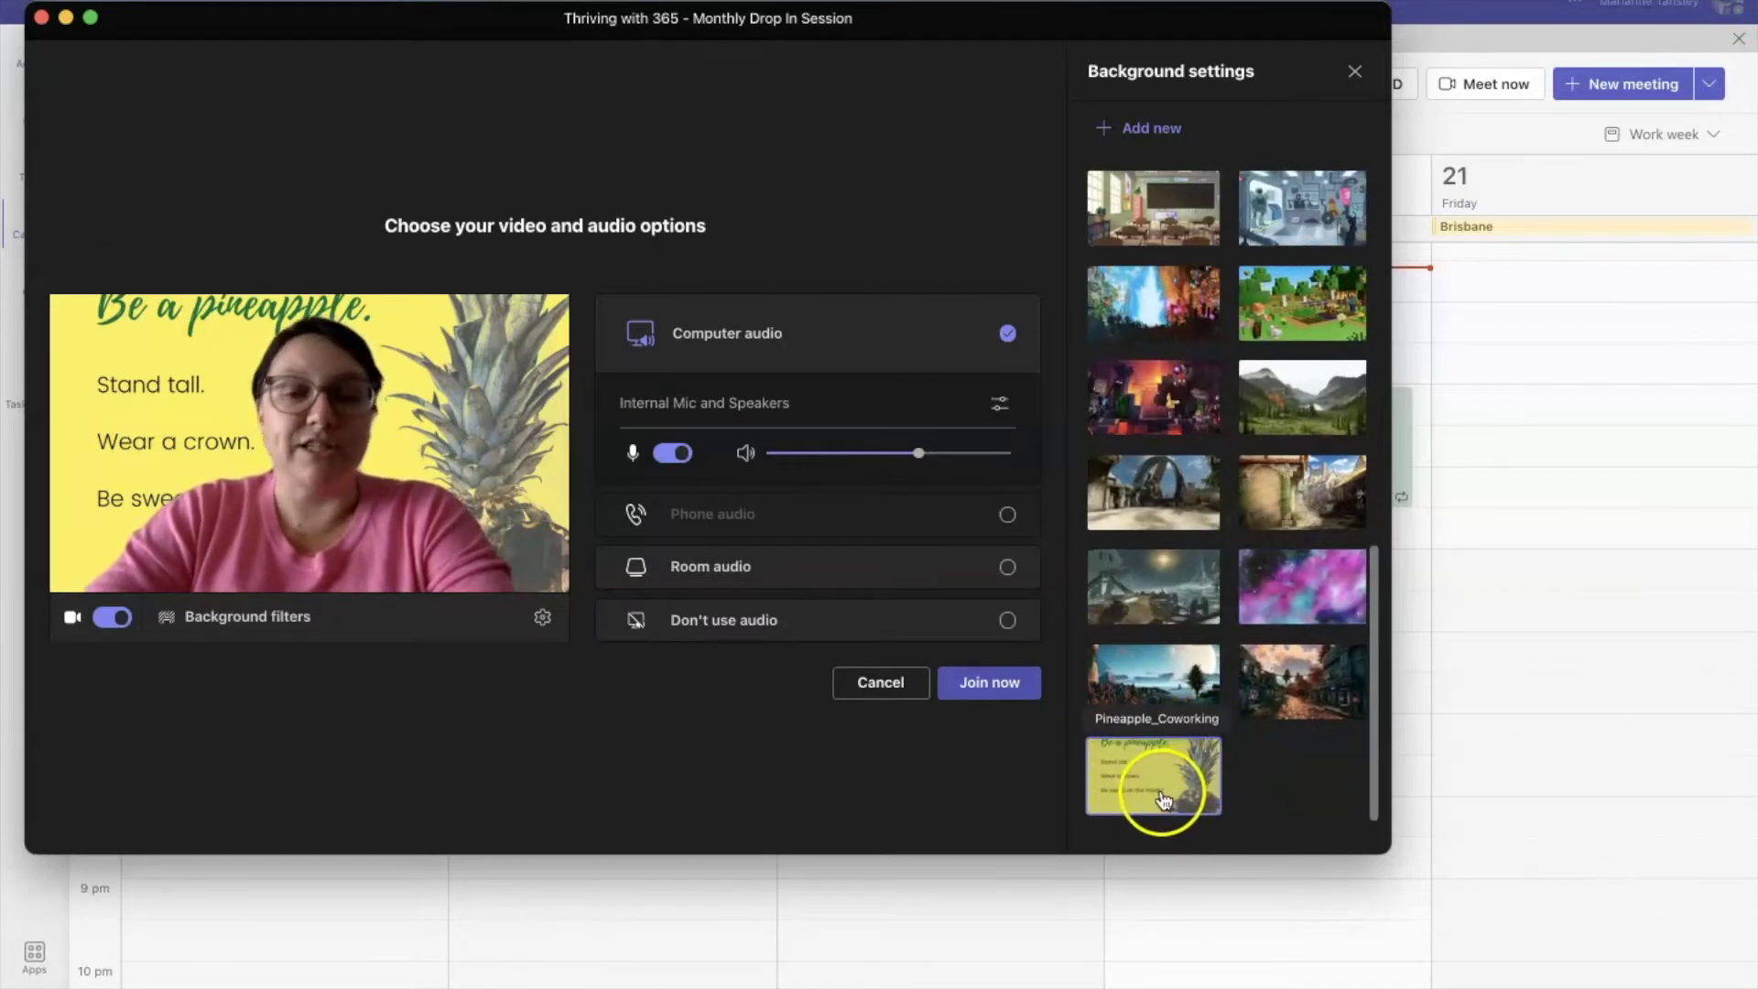
scroll(1162, 384, up, 10)
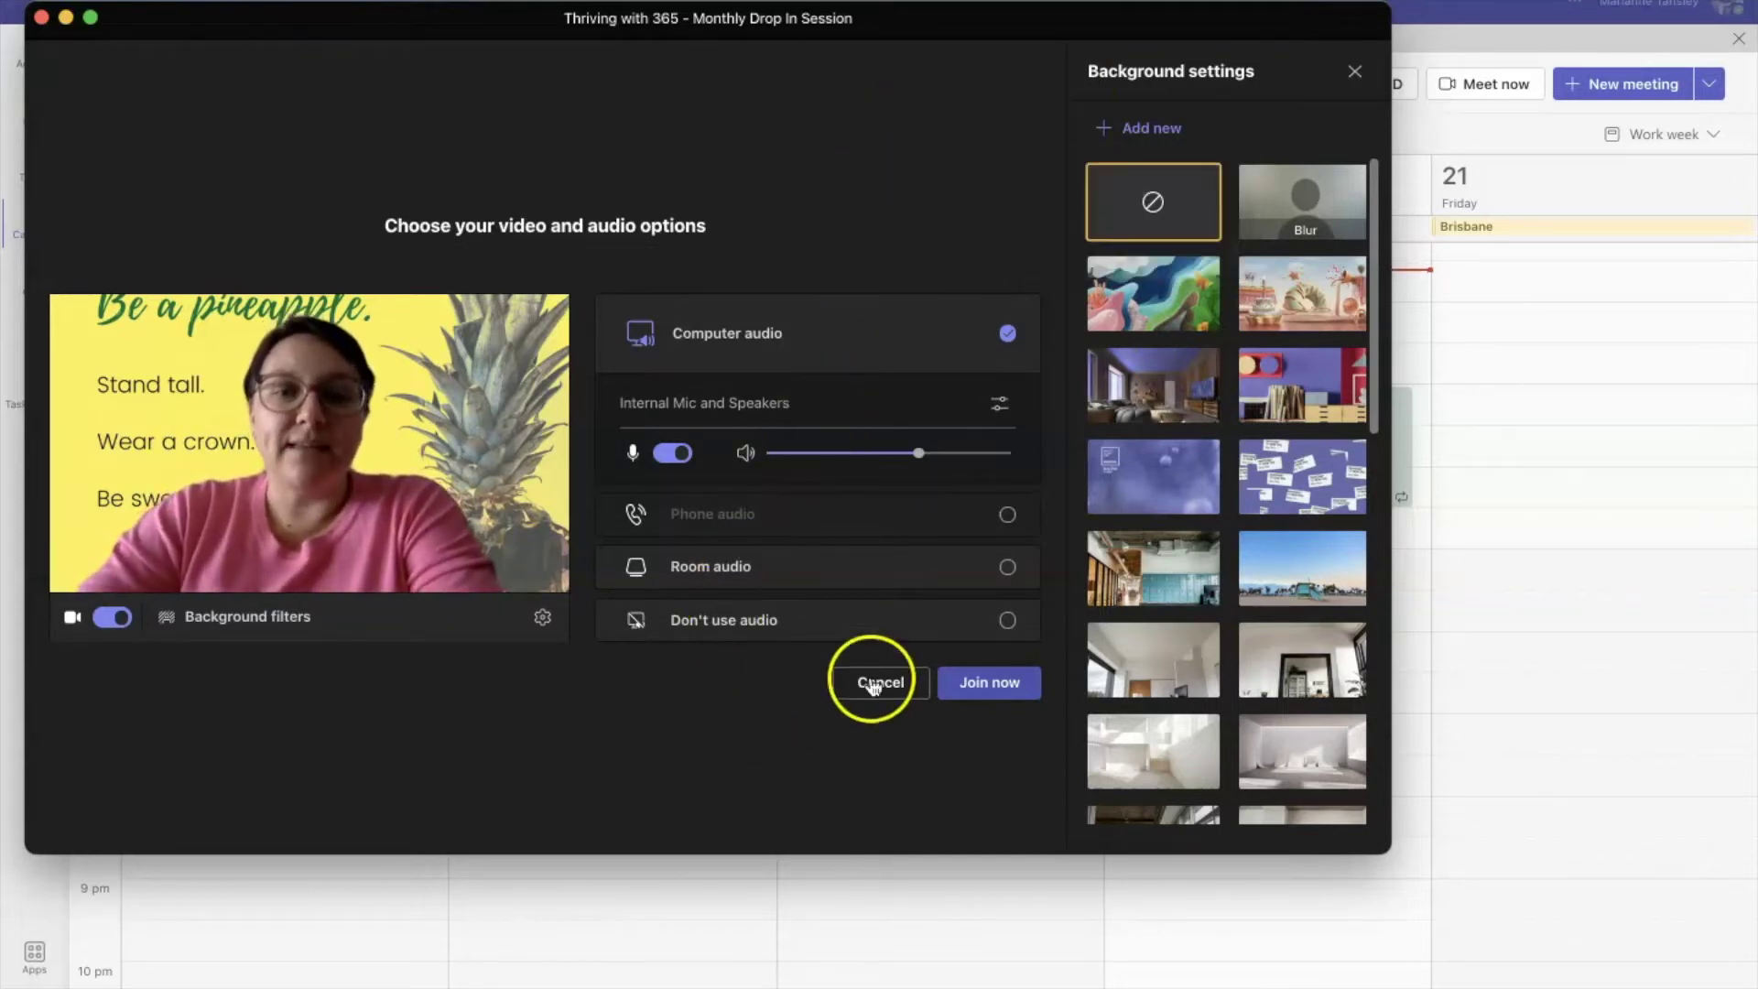
click(1356, 72)
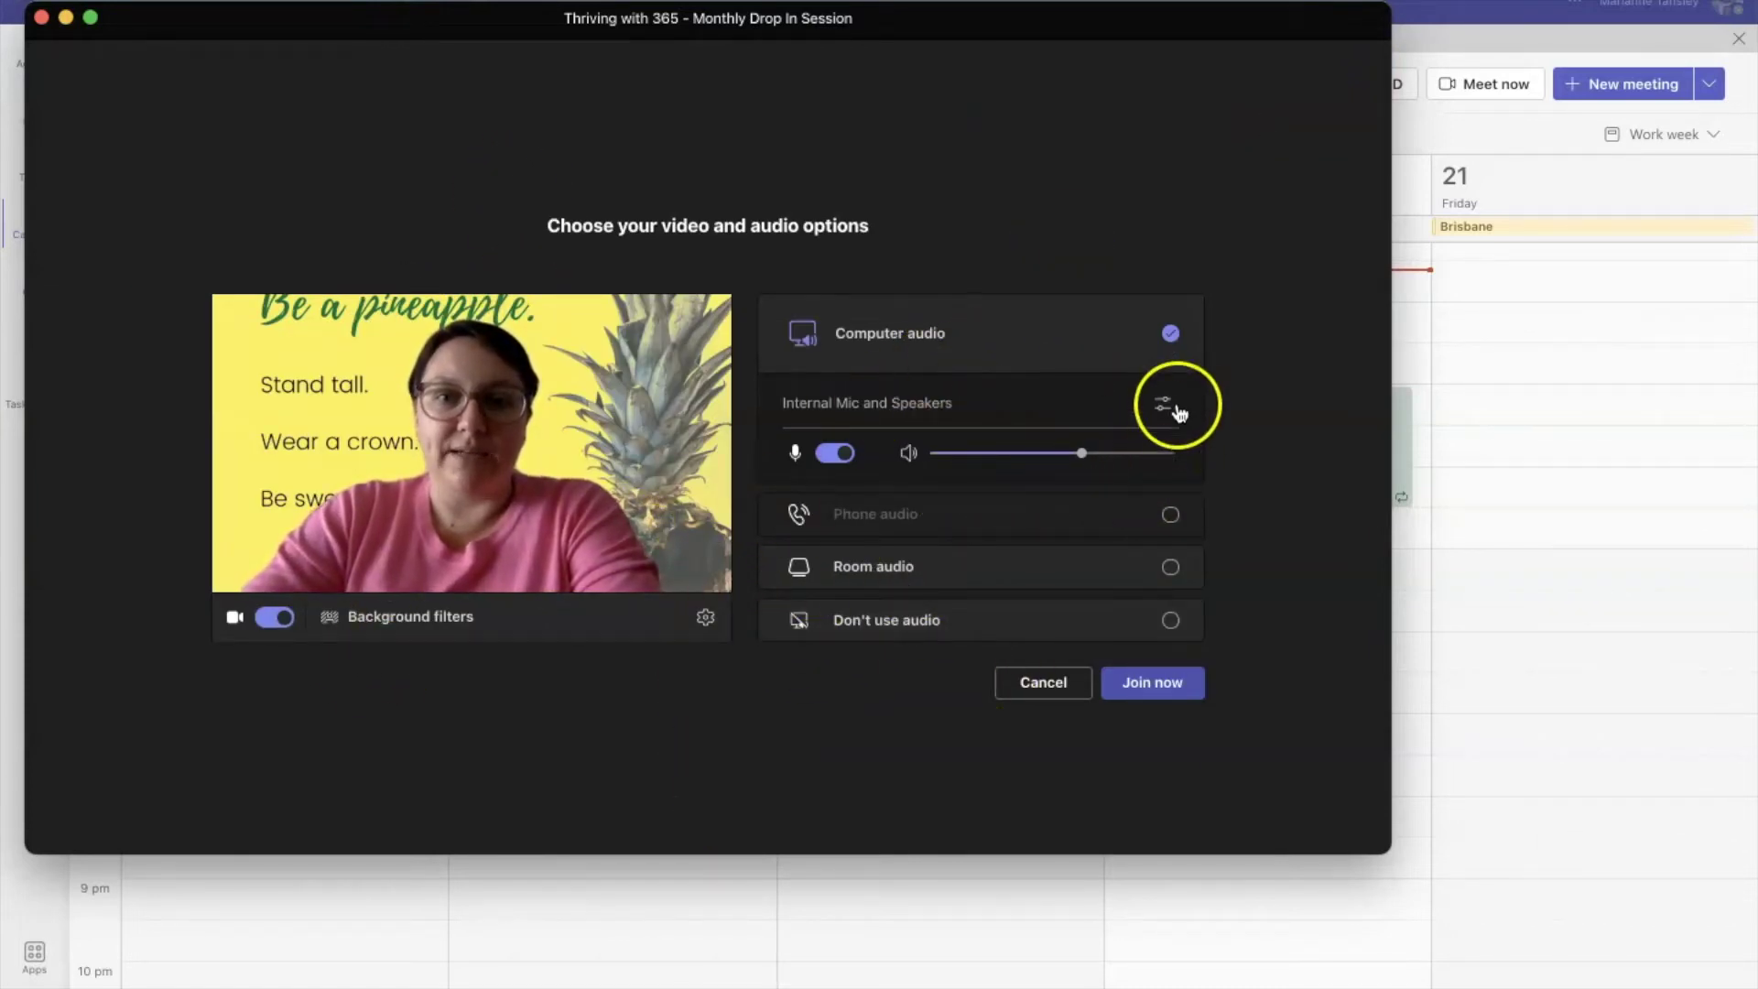
Try mirroring the video in the device settings, then turn Mirror my video back off and close the settings
click(705, 625)
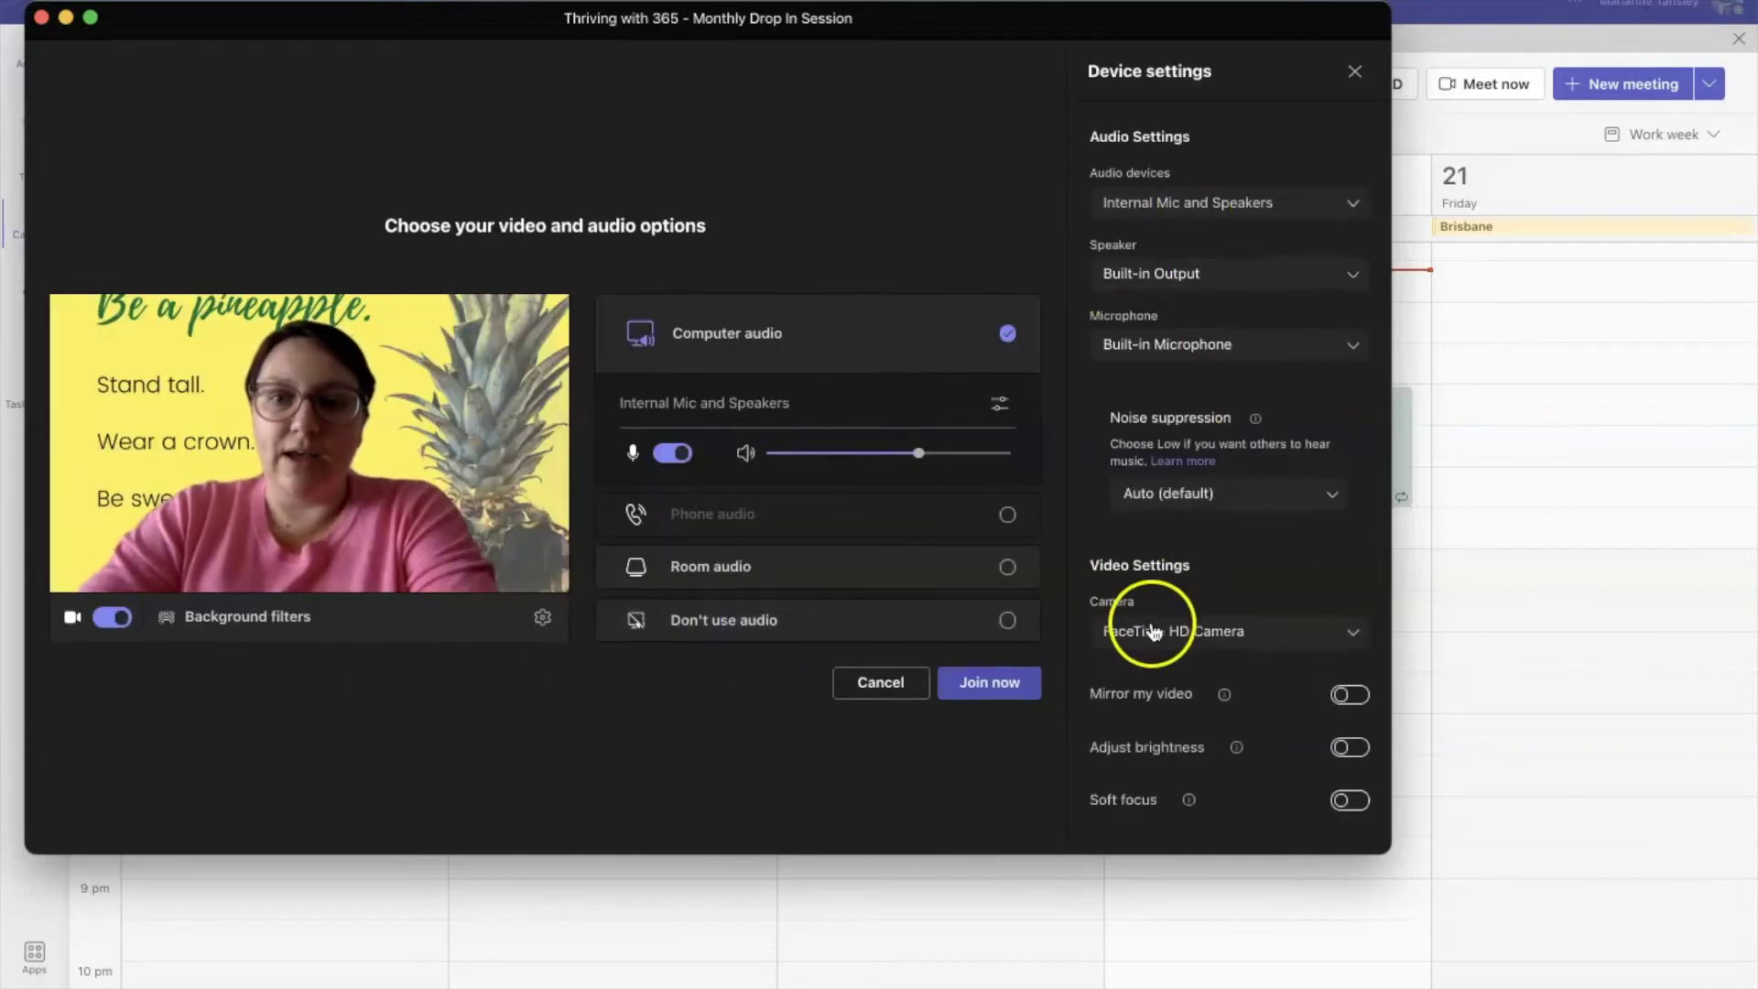
click(1345, 696)
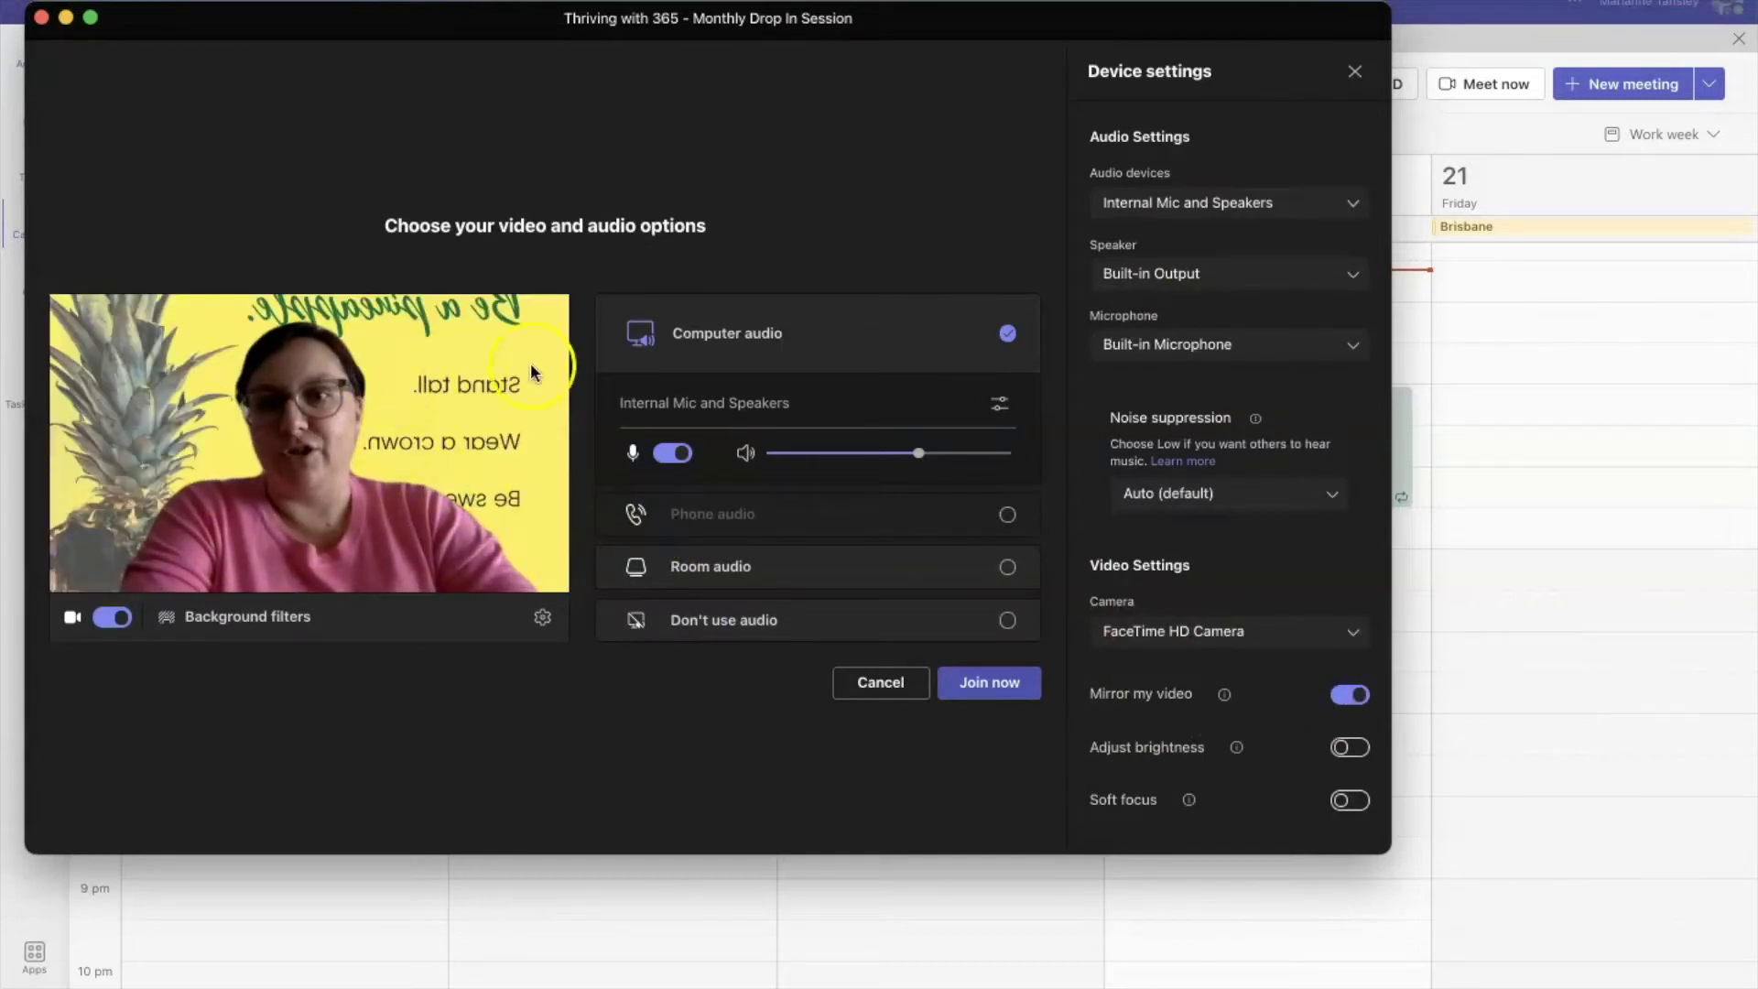
click(1349, 697)
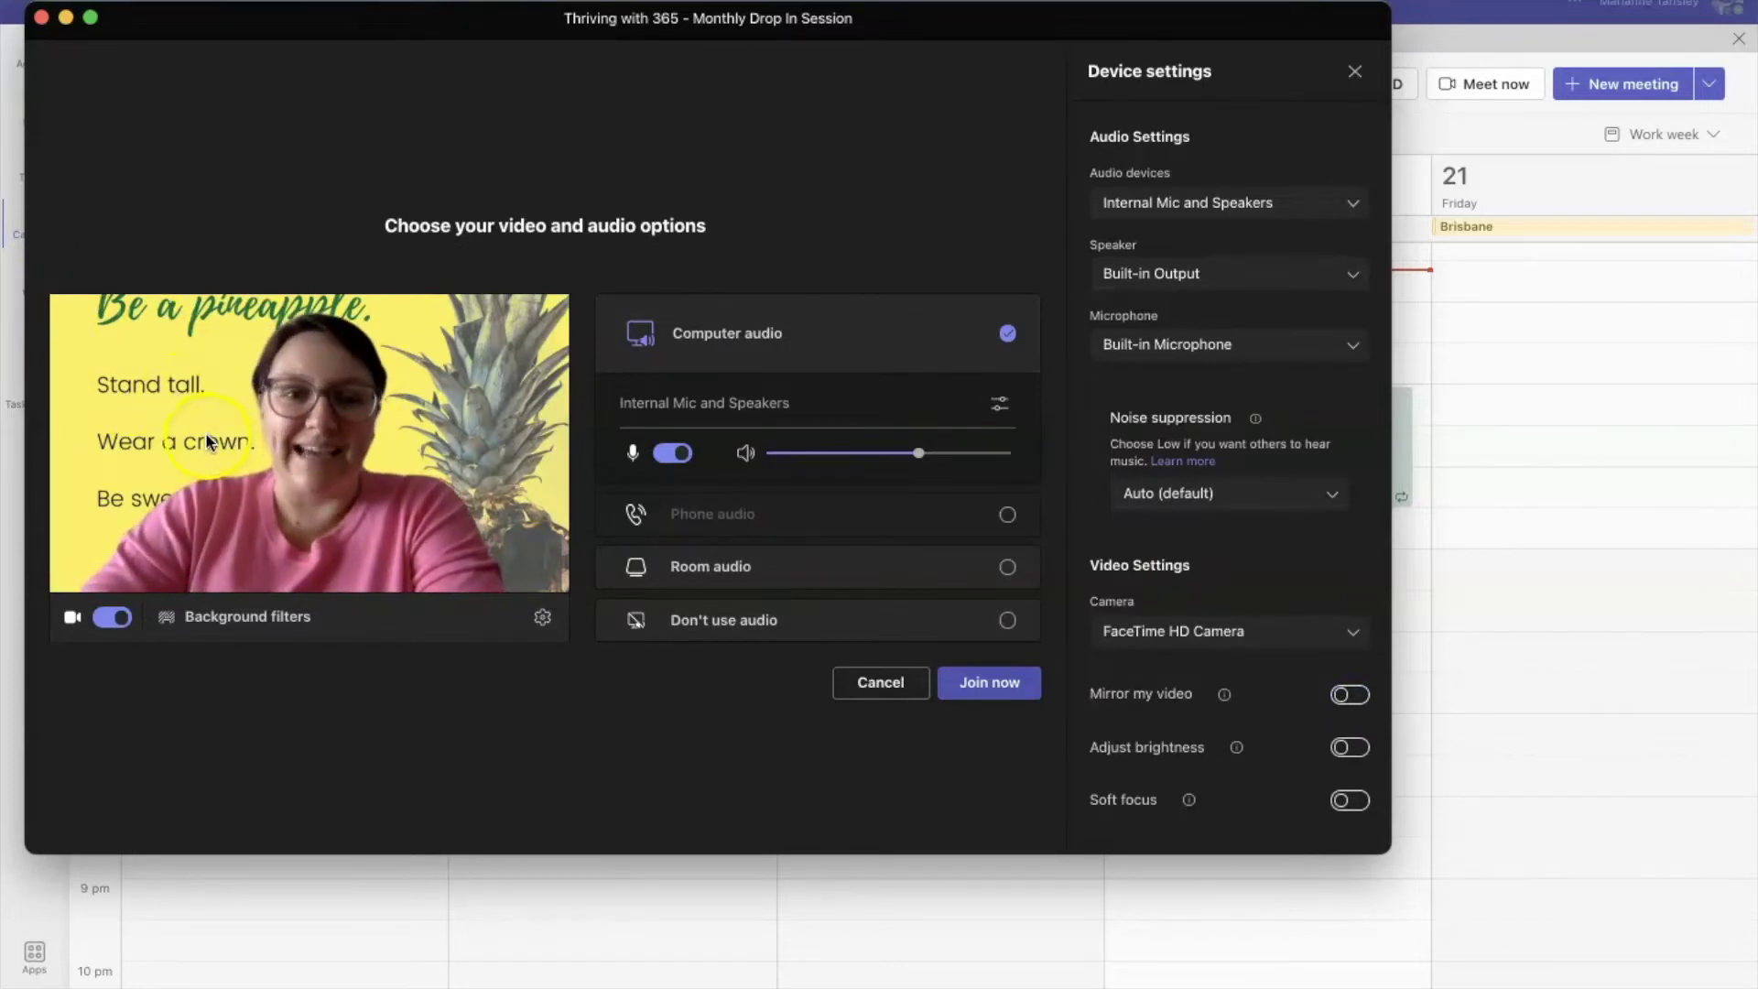
click(1355, 71)
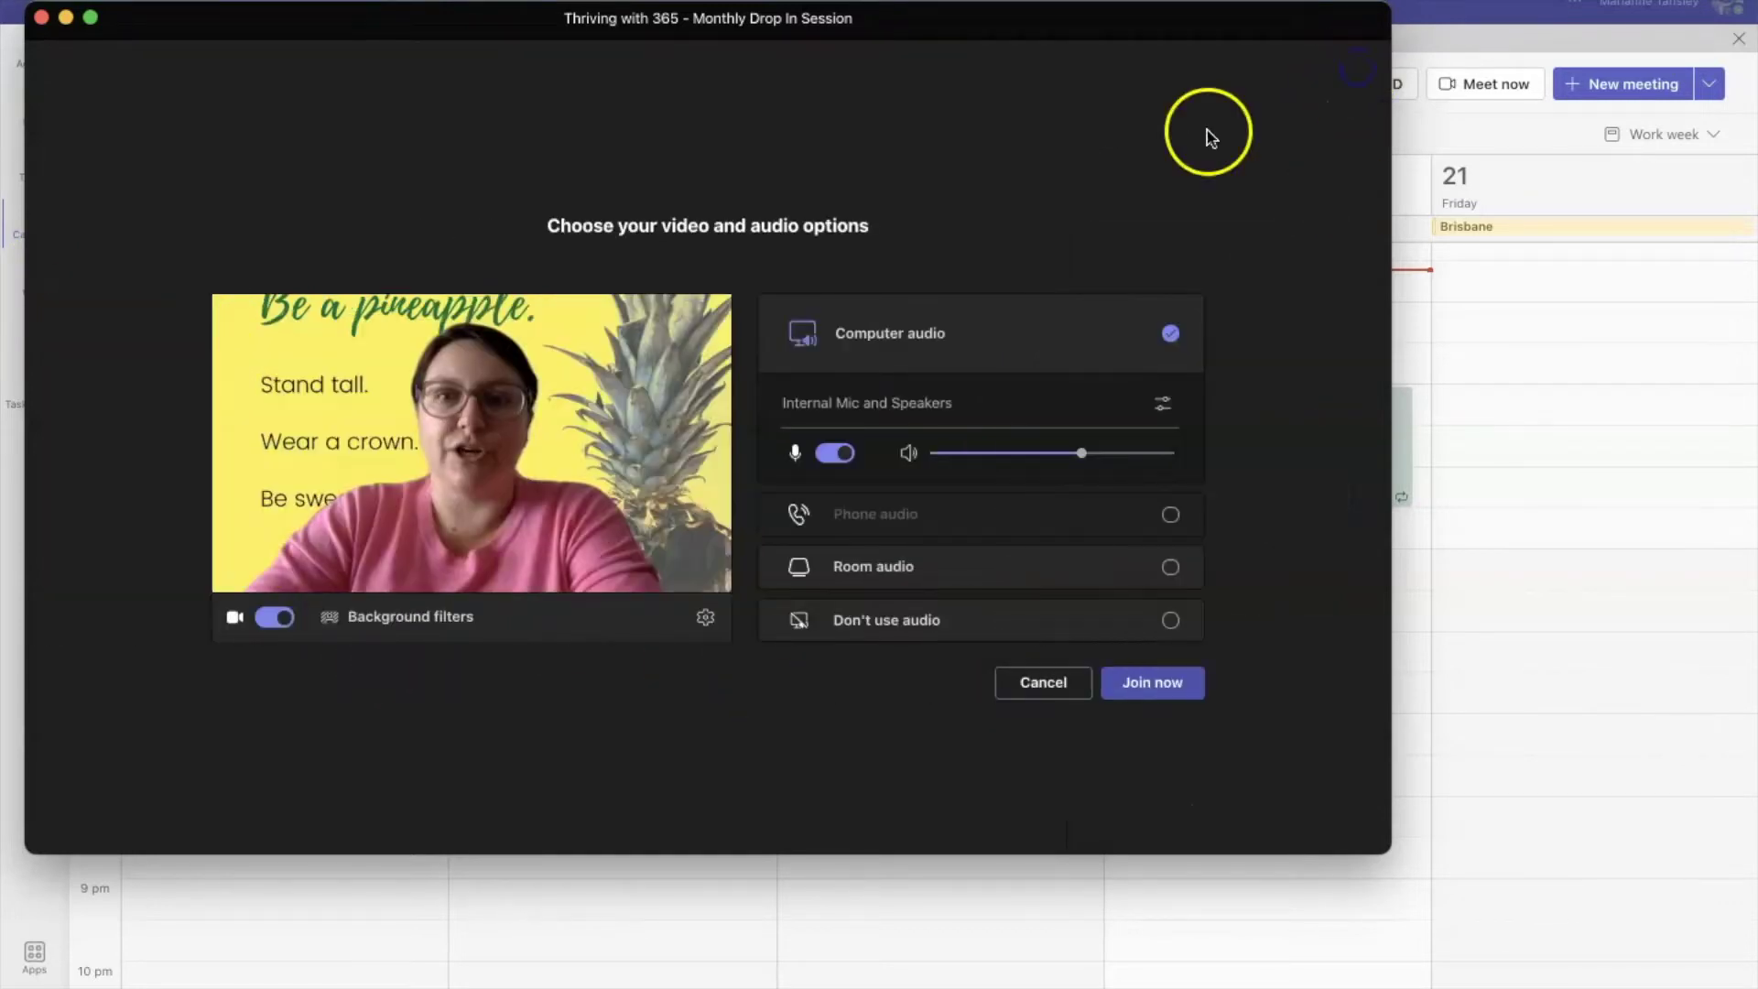
Start adding another background and browse OneDrive's Documents - Thrive Admin, through 00 - Thrive Administration and its marketing folder, to the screen versions in 02 - Logos
click(361, 620)
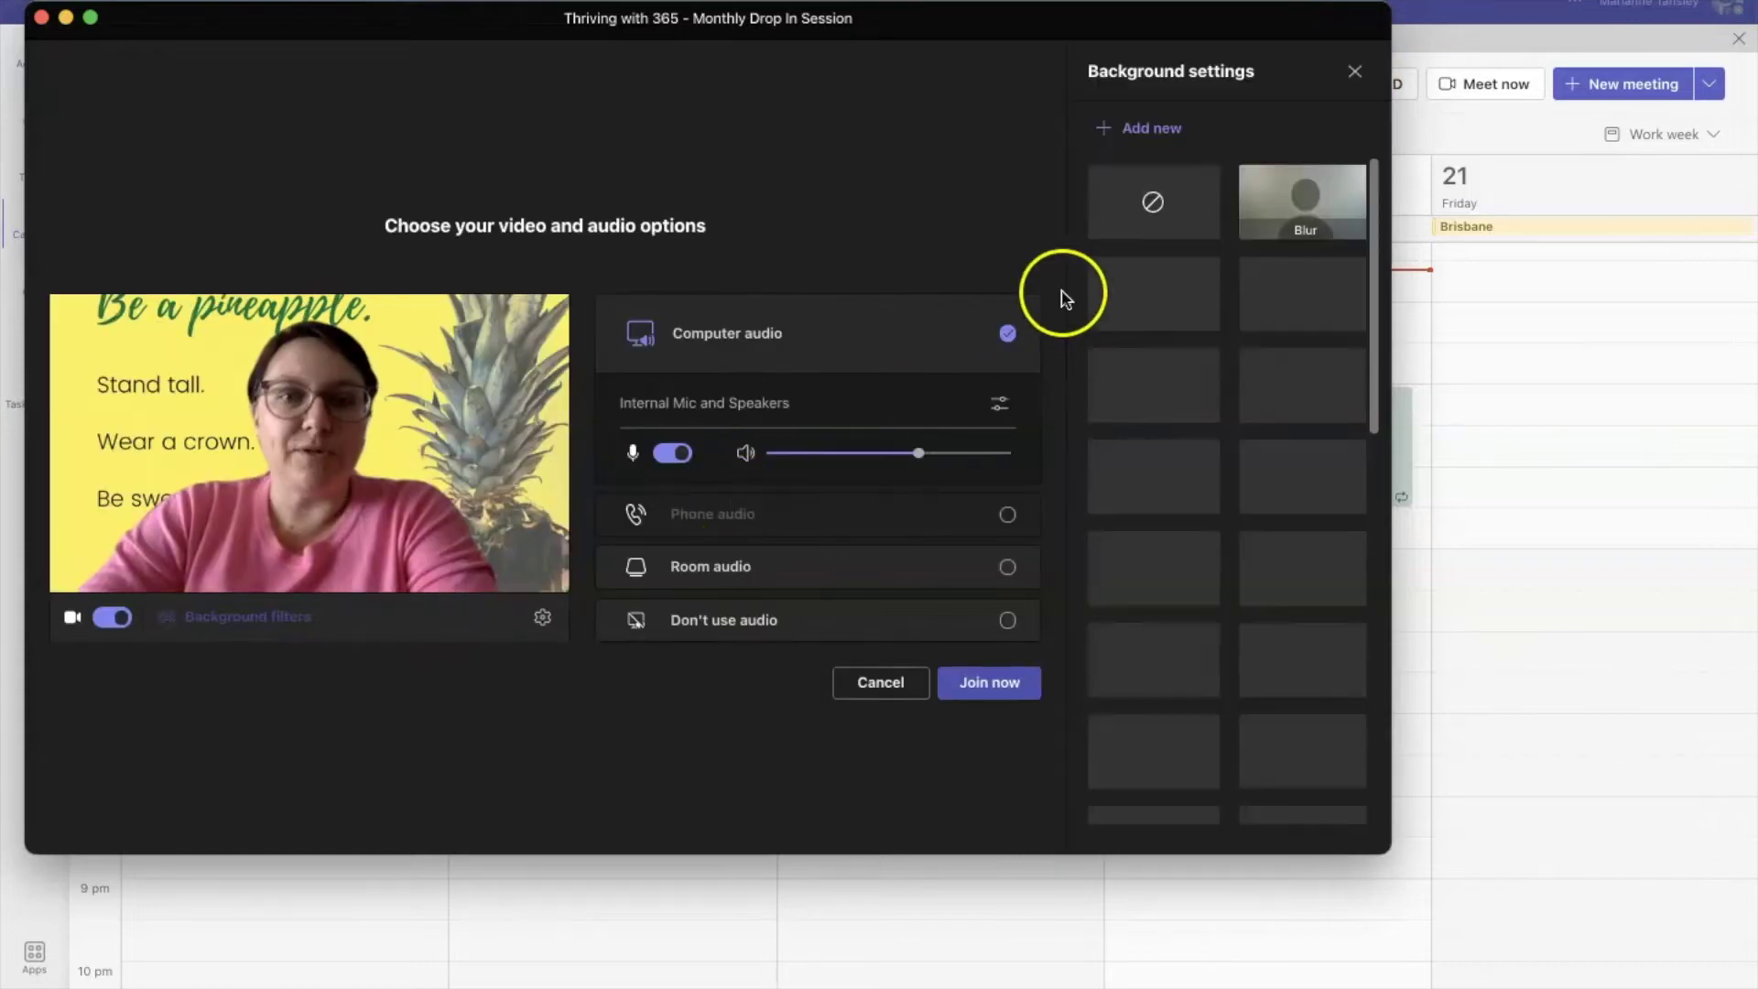
click(1155, 130)
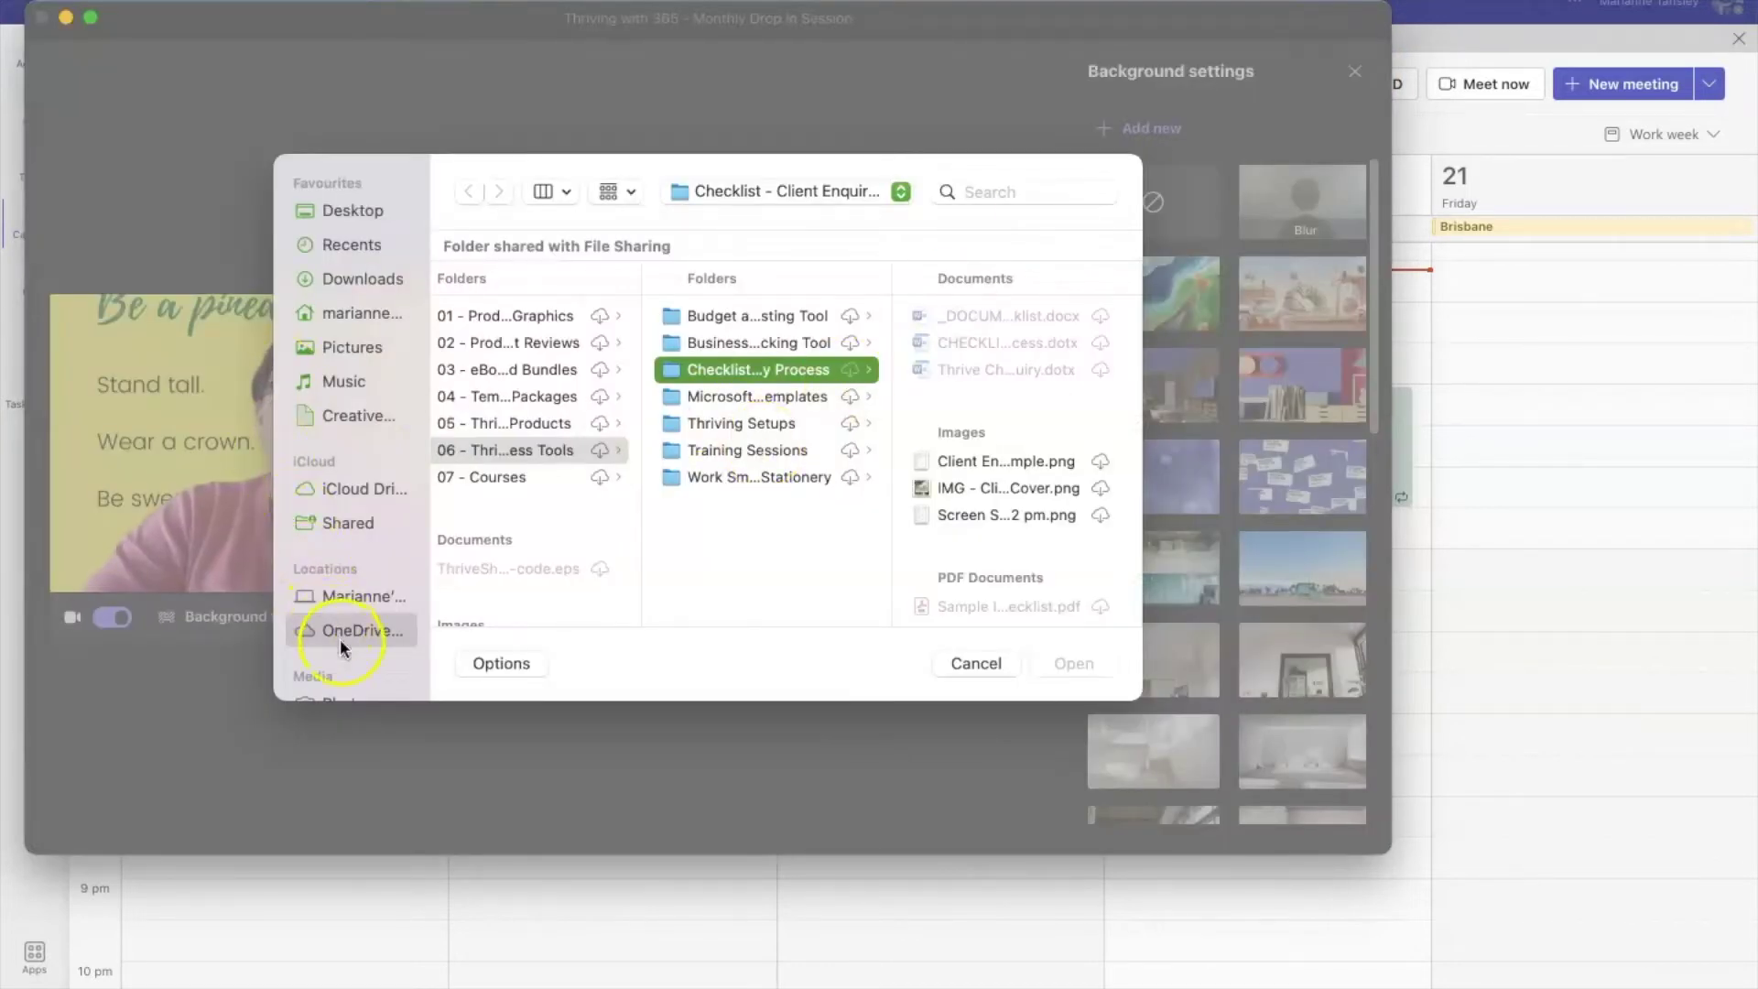
click(342, 641)
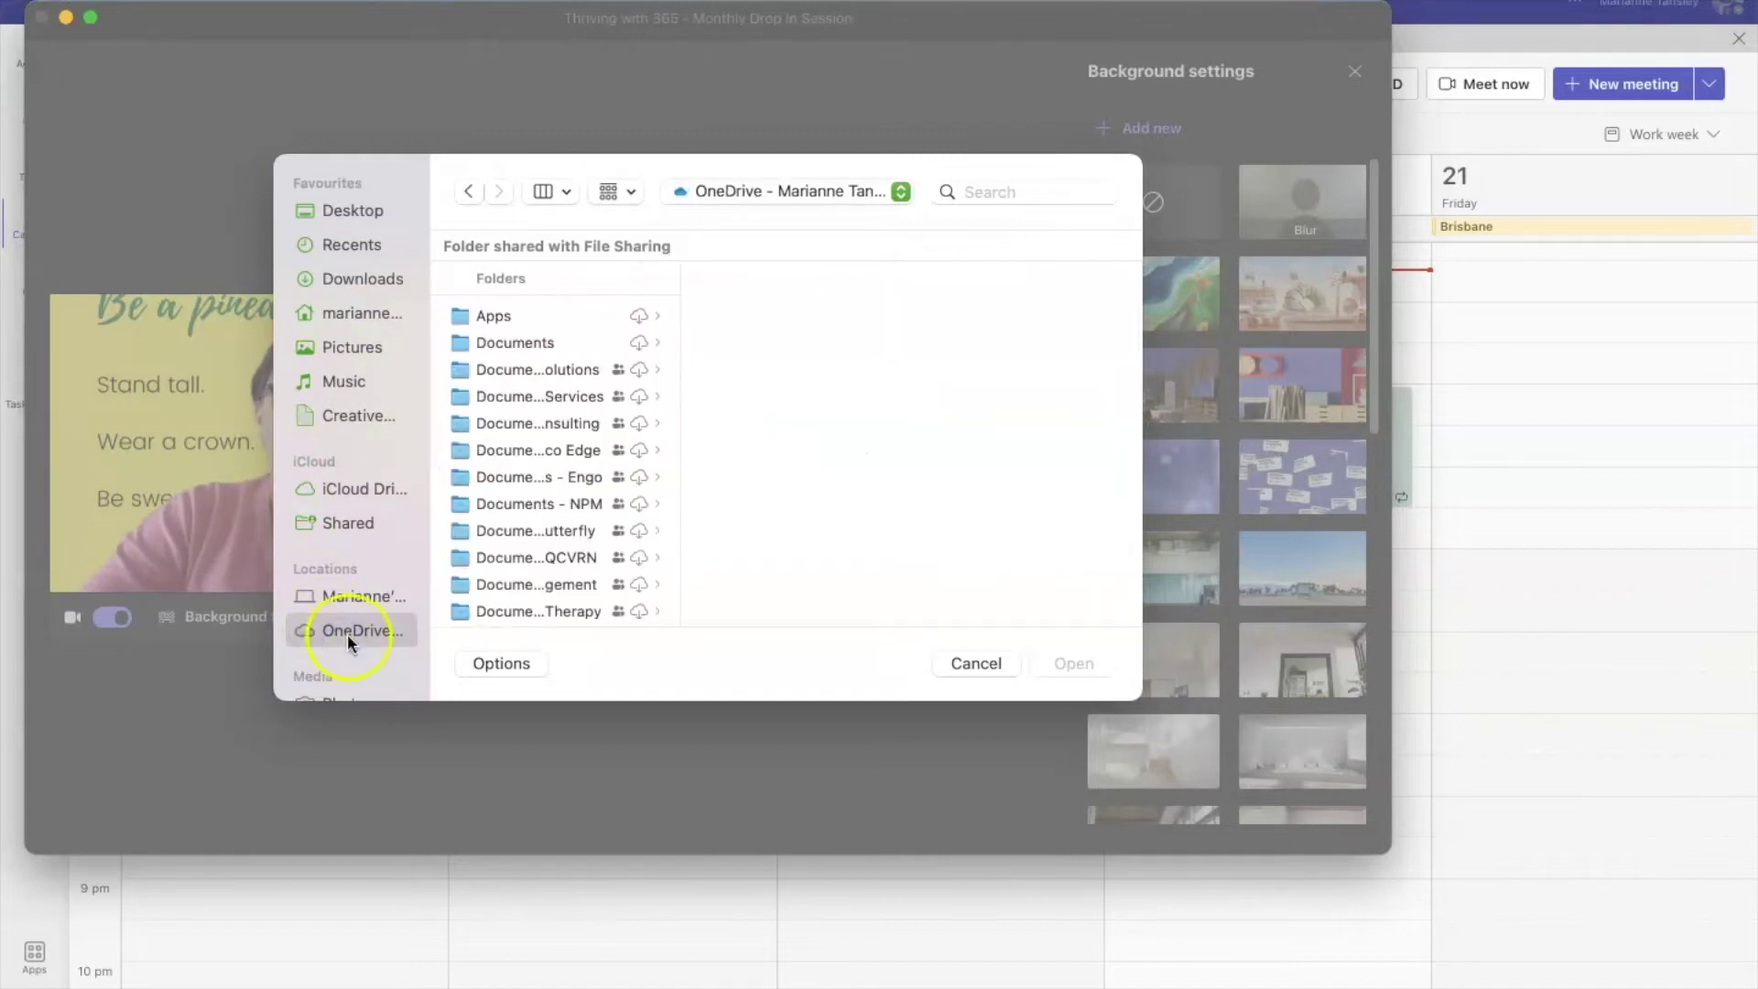
scroll(538, 586, down, 3)
click(538, 586)
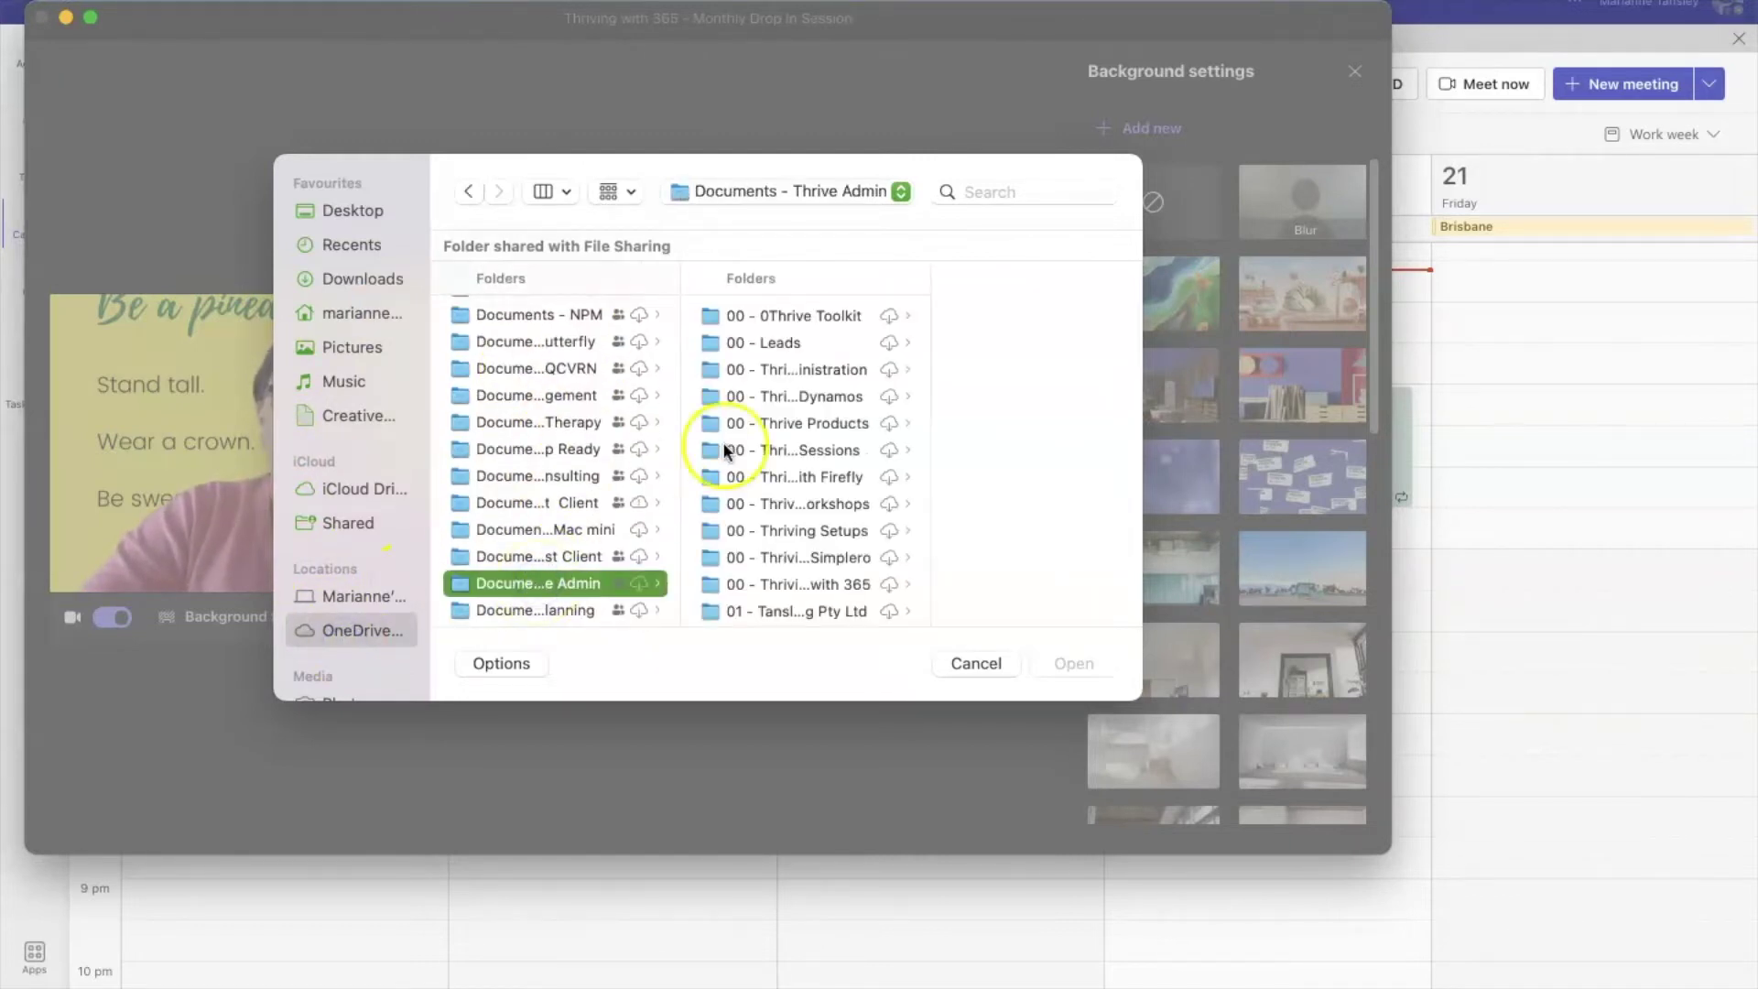
click(802, 371)
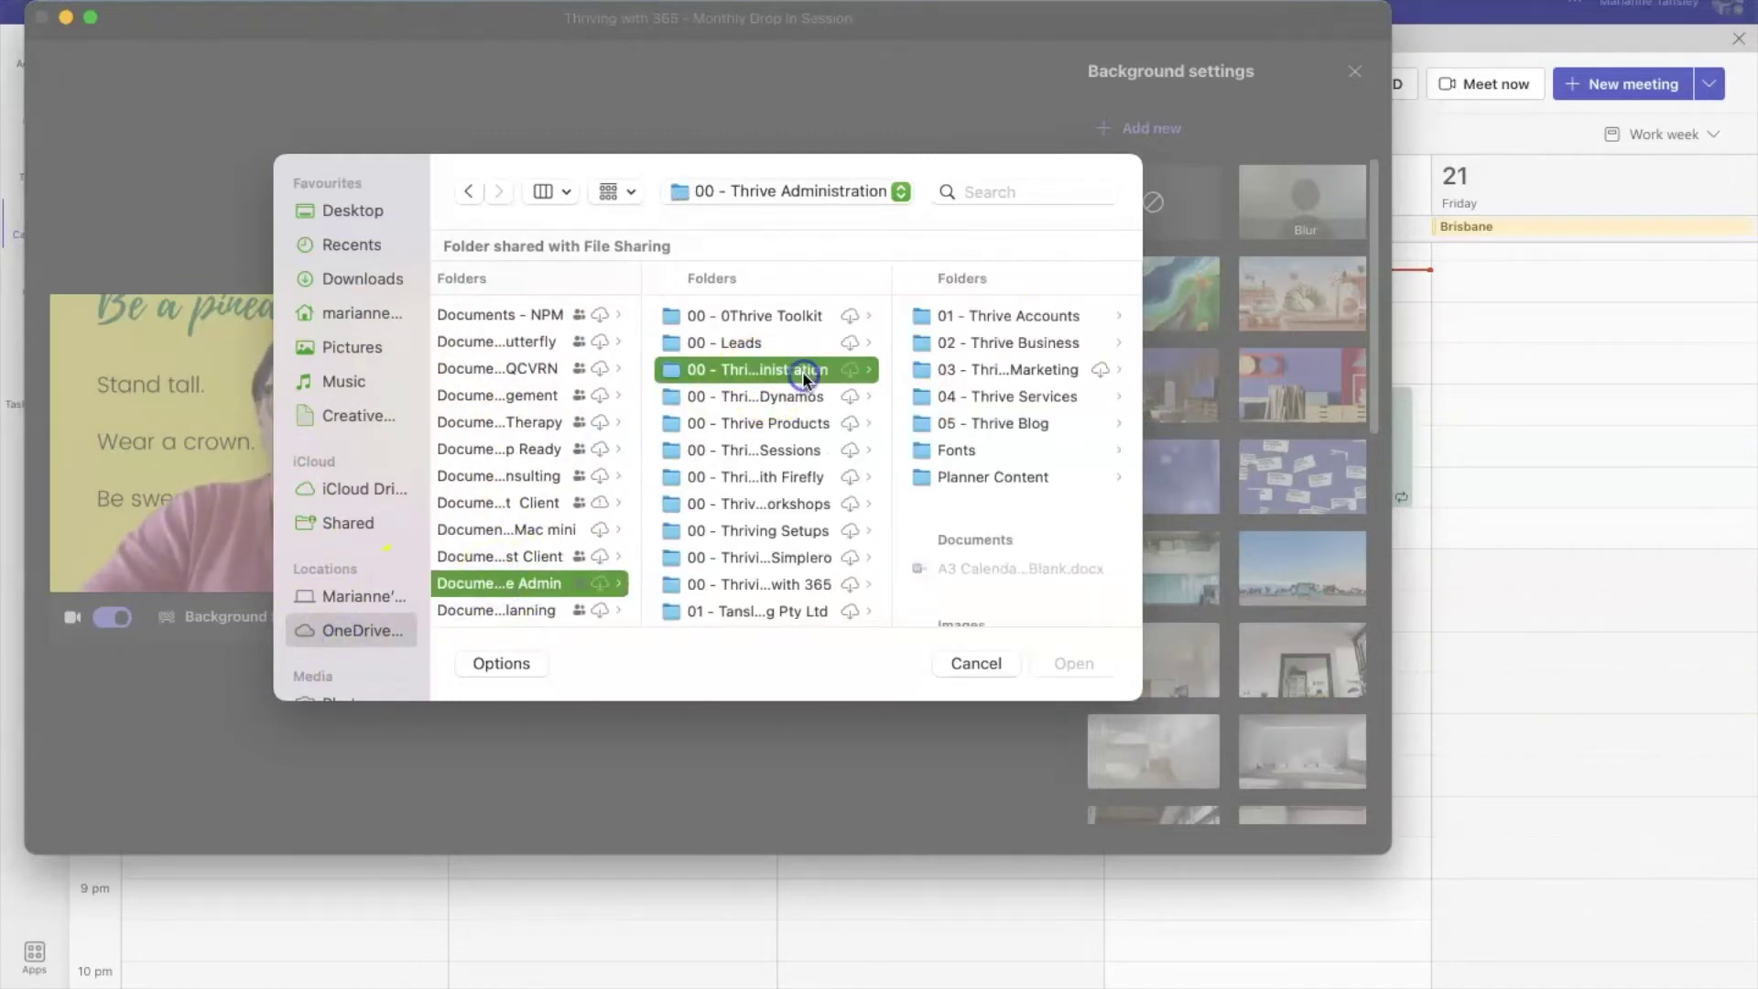
click(1014, 343)
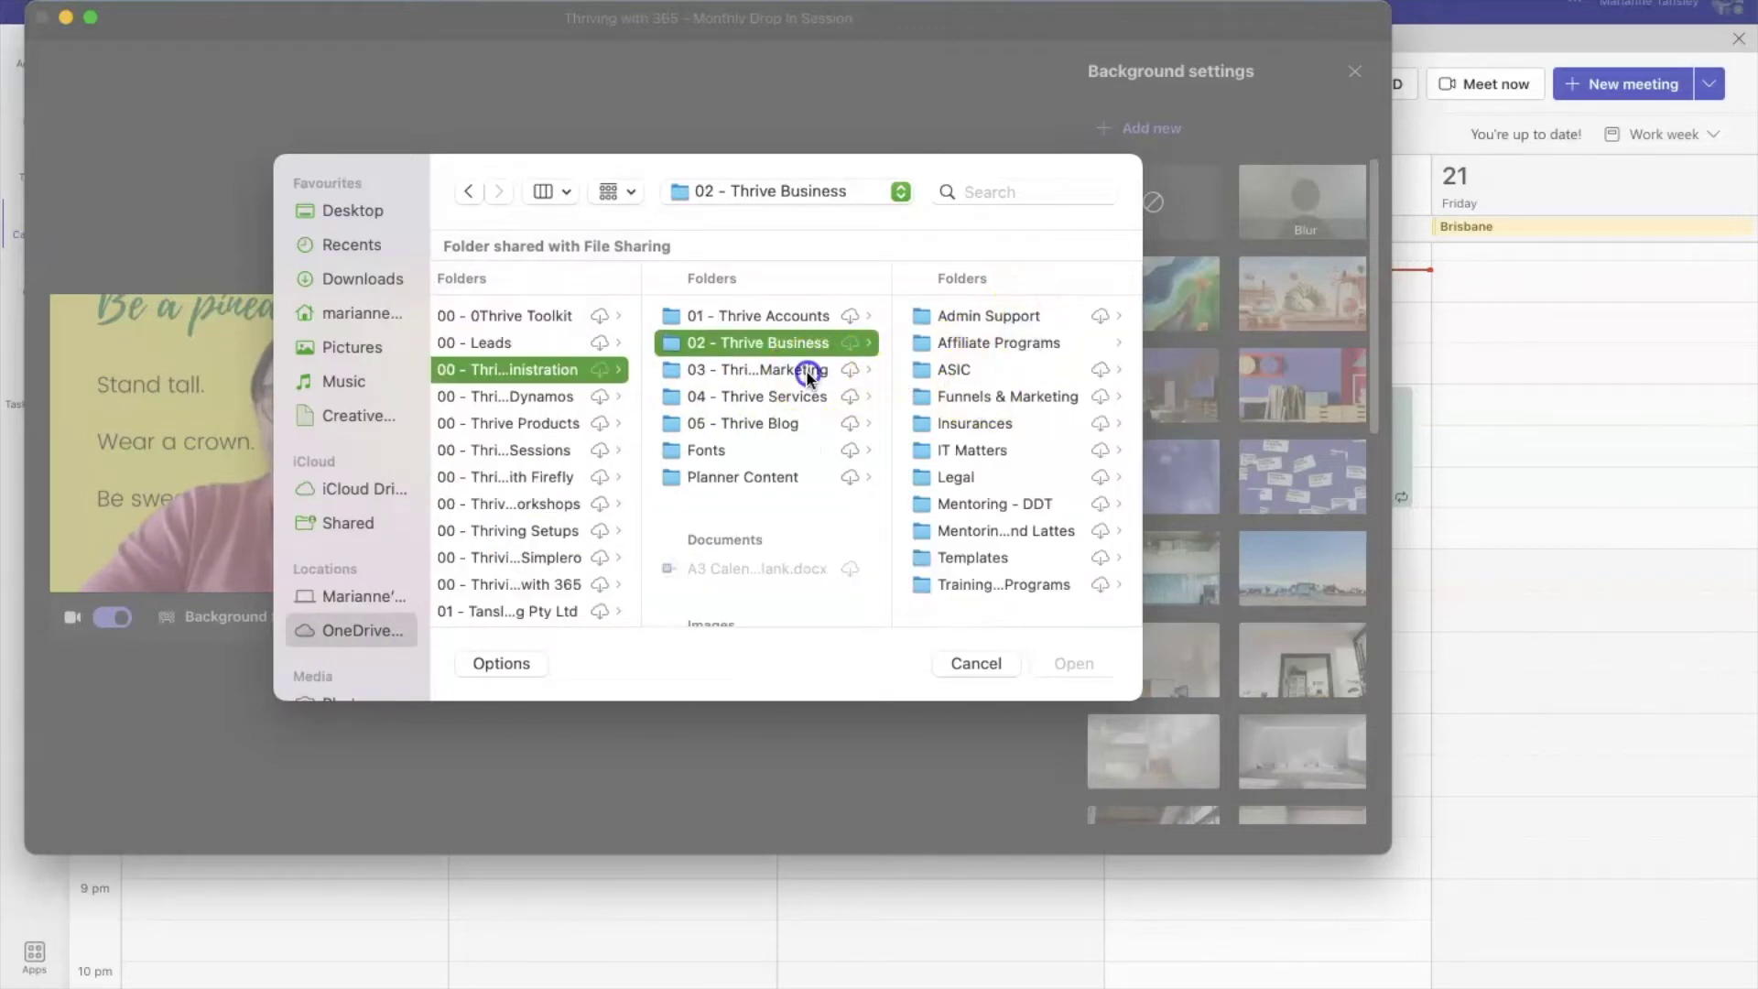
click(806, 370)
click(1030, 316)
click(985, 344)
click(1025, 369)
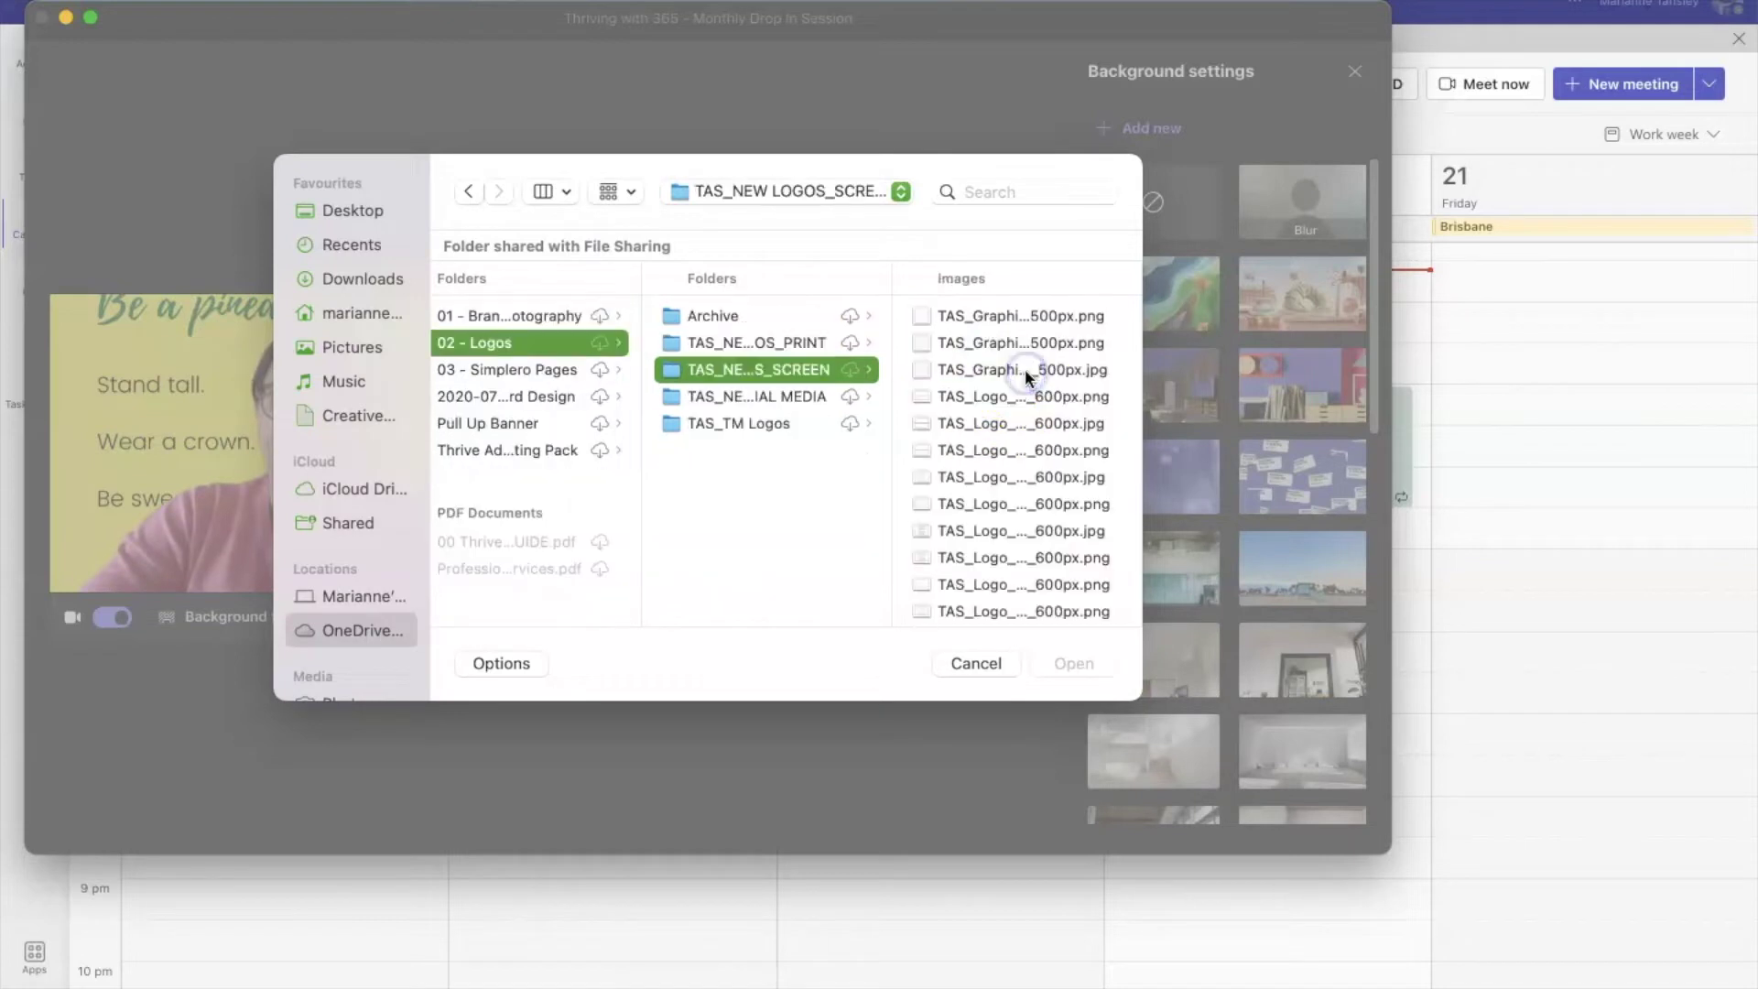
Preview the images in the screen logos folder one by one, up to TAS_Logo_solid_white back_screen_600px.png
click(1013, 322)
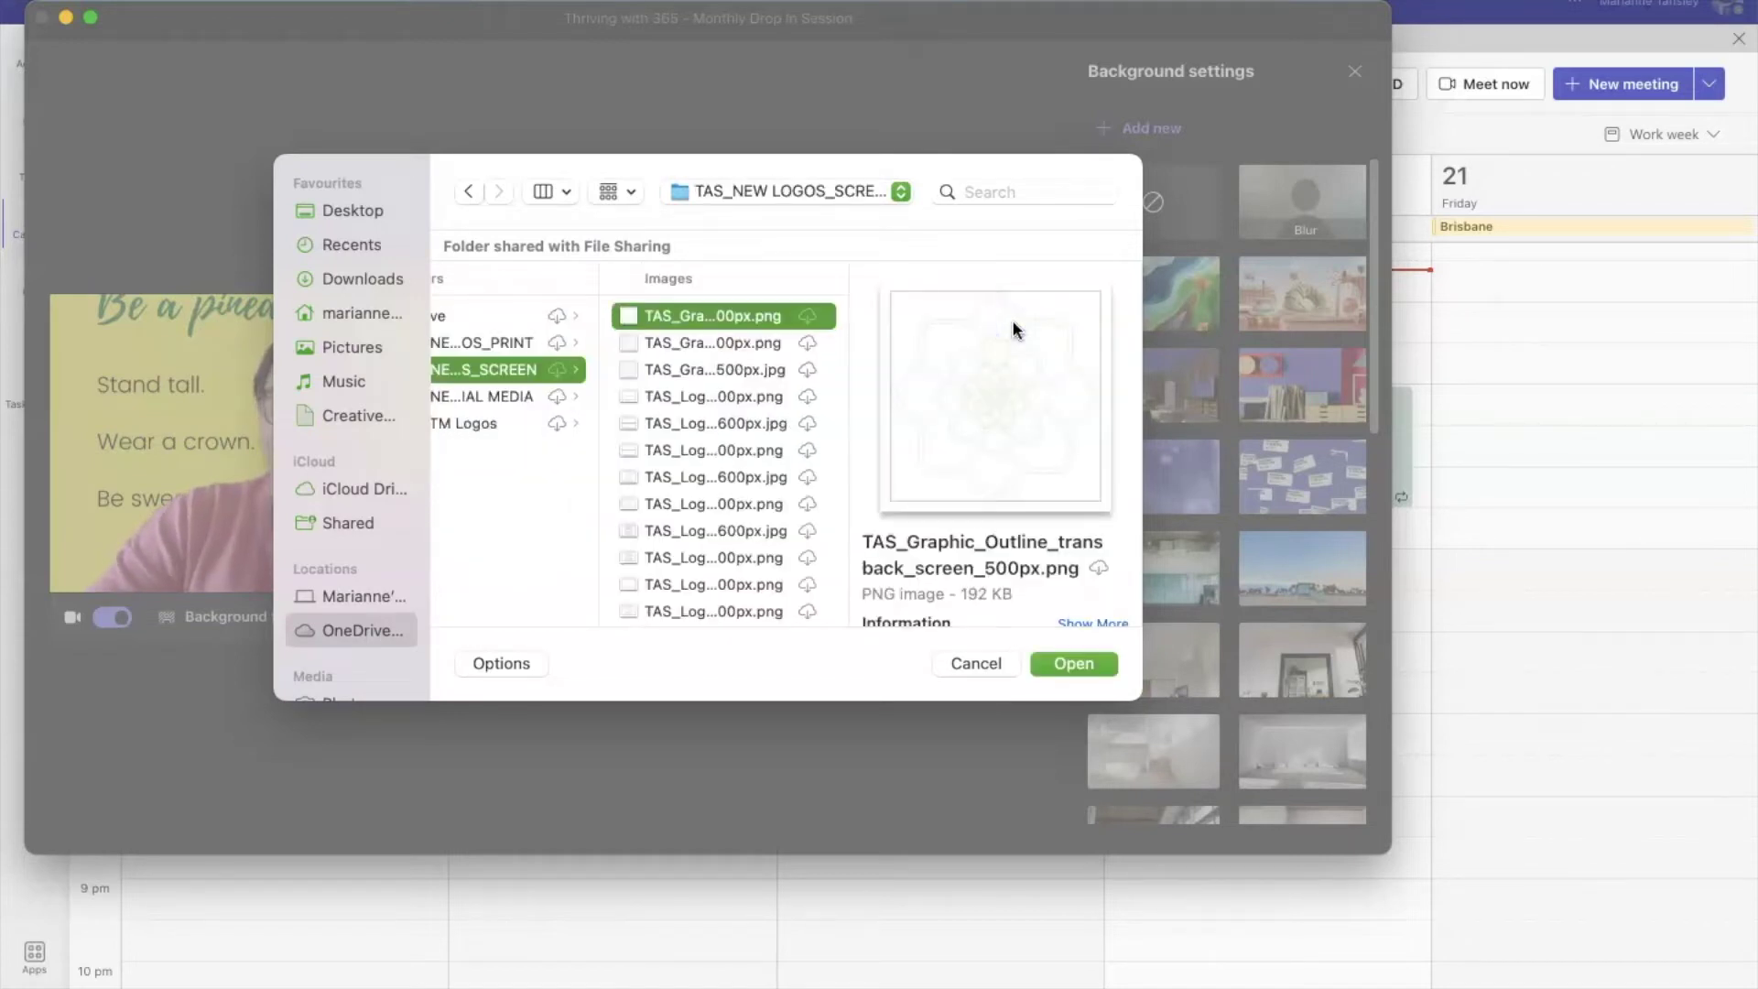
key(Down)
key(Down)
key(Down)
key(Down)
key(Down)
key(Down)
key(Down)
key(Down)
key(Down)
key(Down)
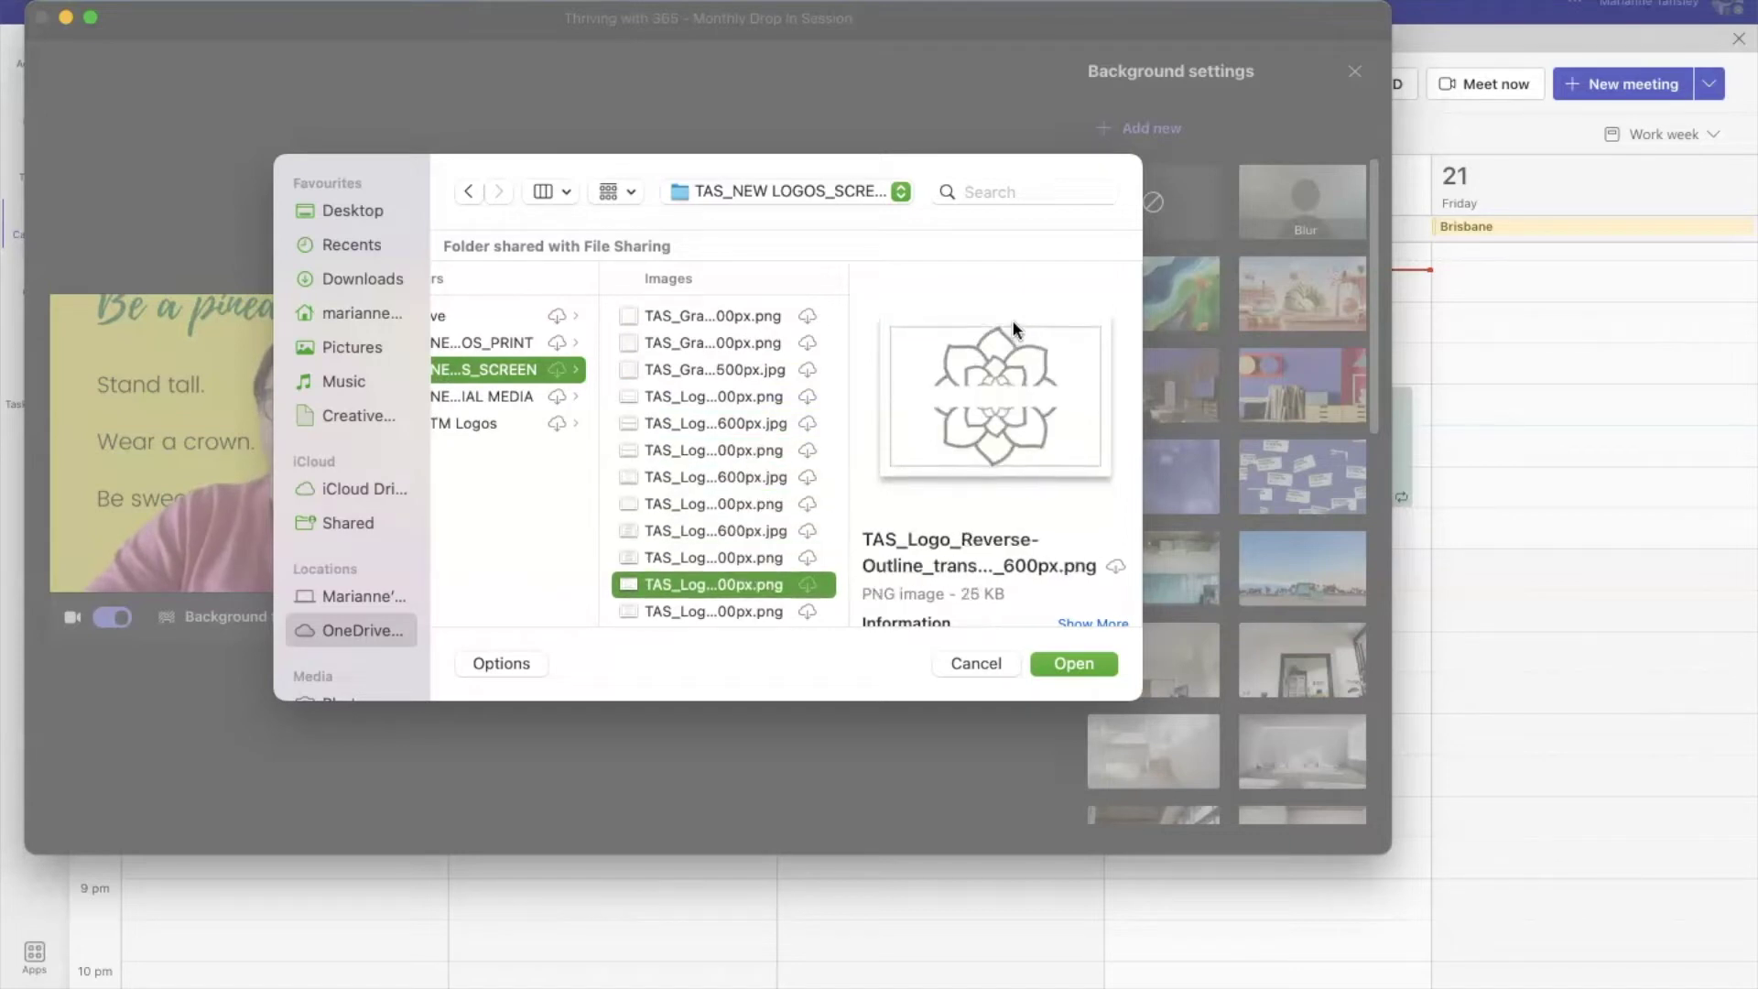
key(Down)
key(Down)
key(Down)
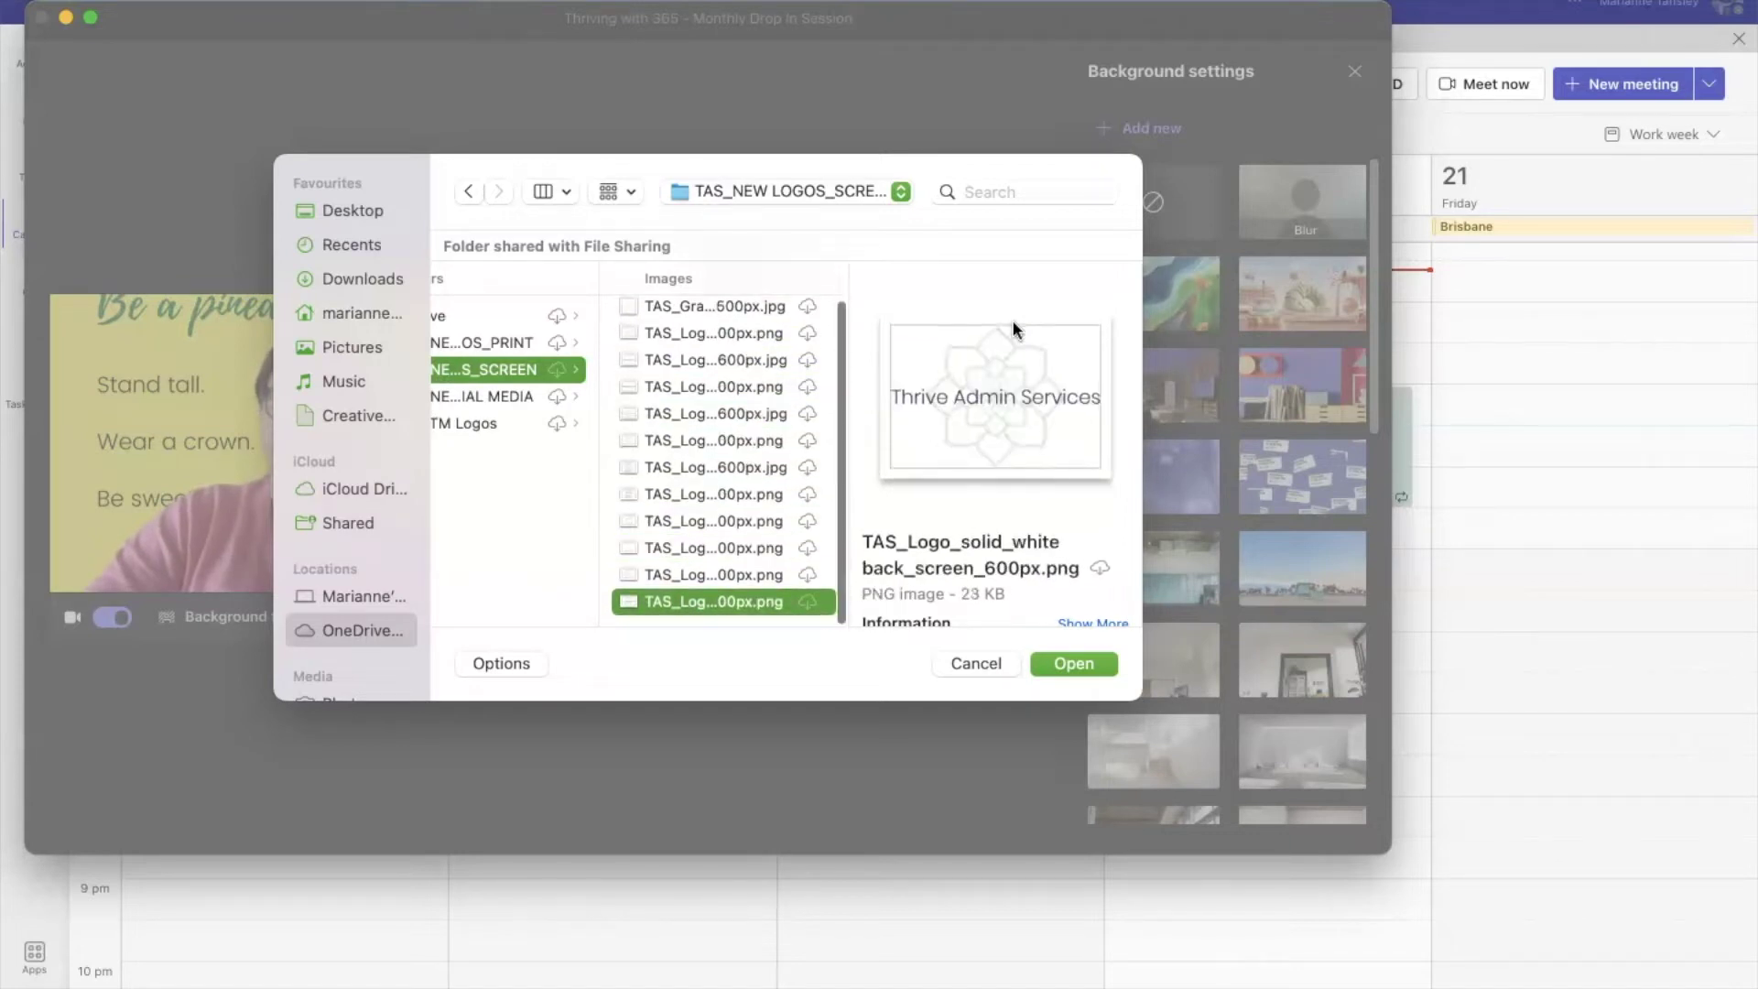
Preview the images in the social media logos folder one by one, up to _0003_TAS_Logo_Outline_social-media_1200px.png
click(494, 396)
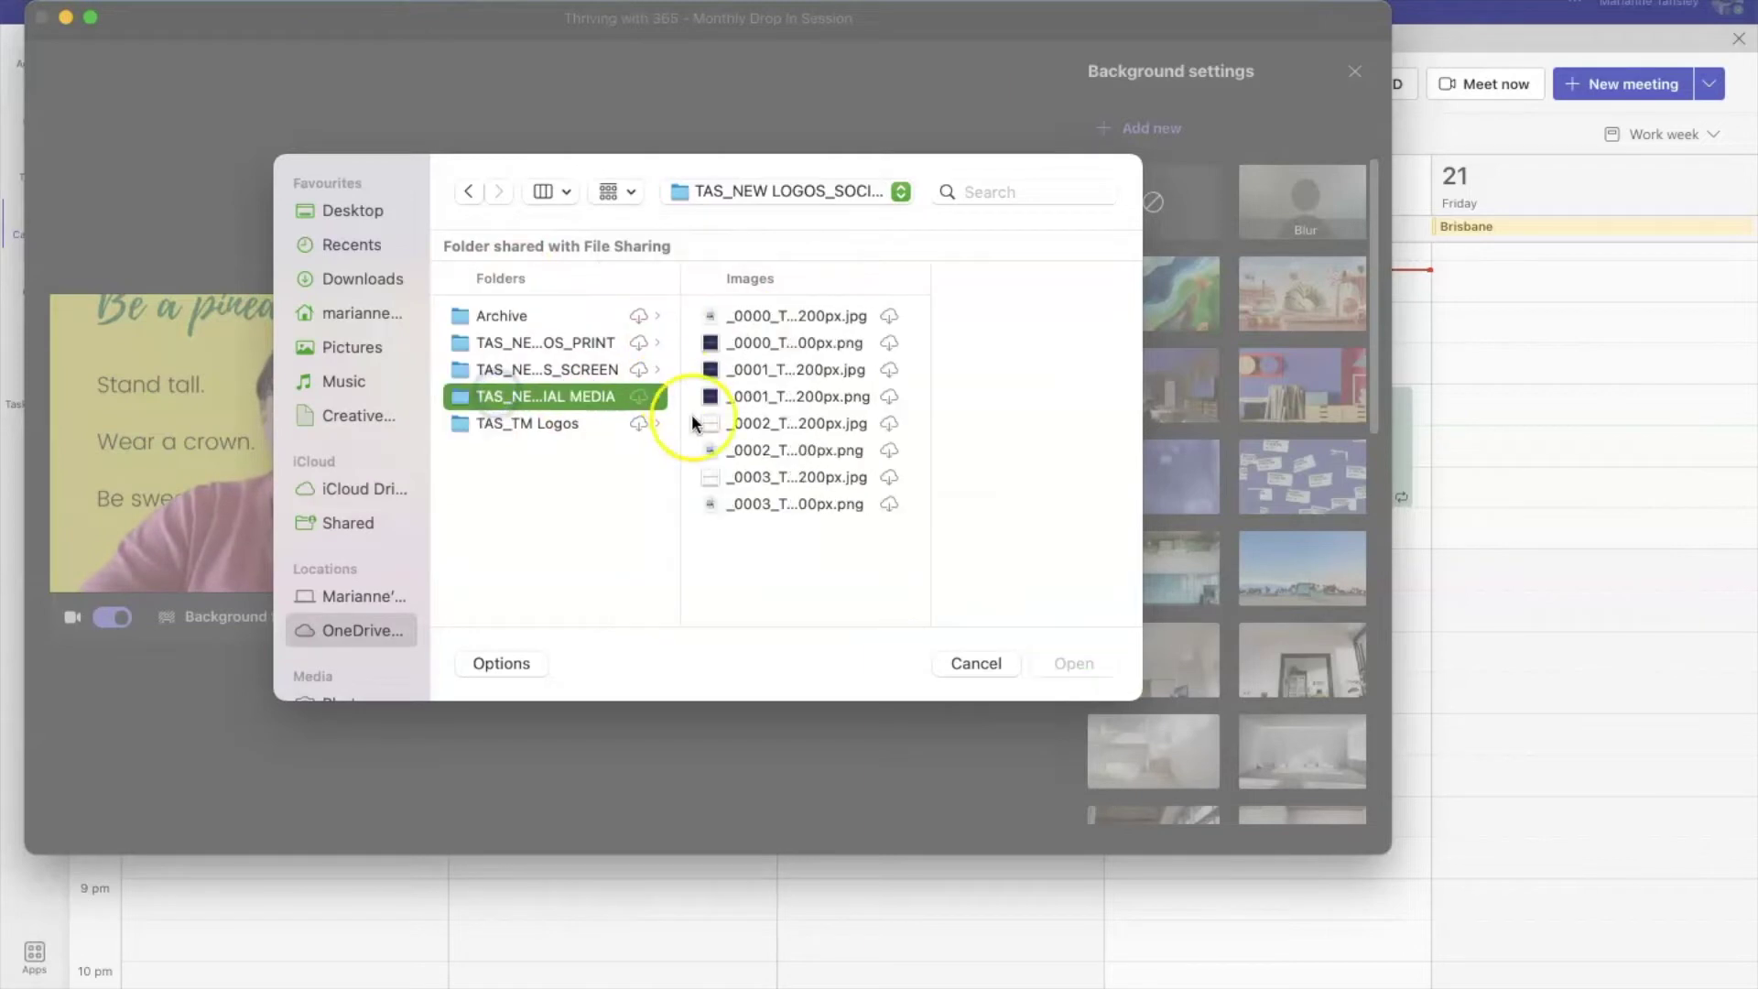
click(780, 317)
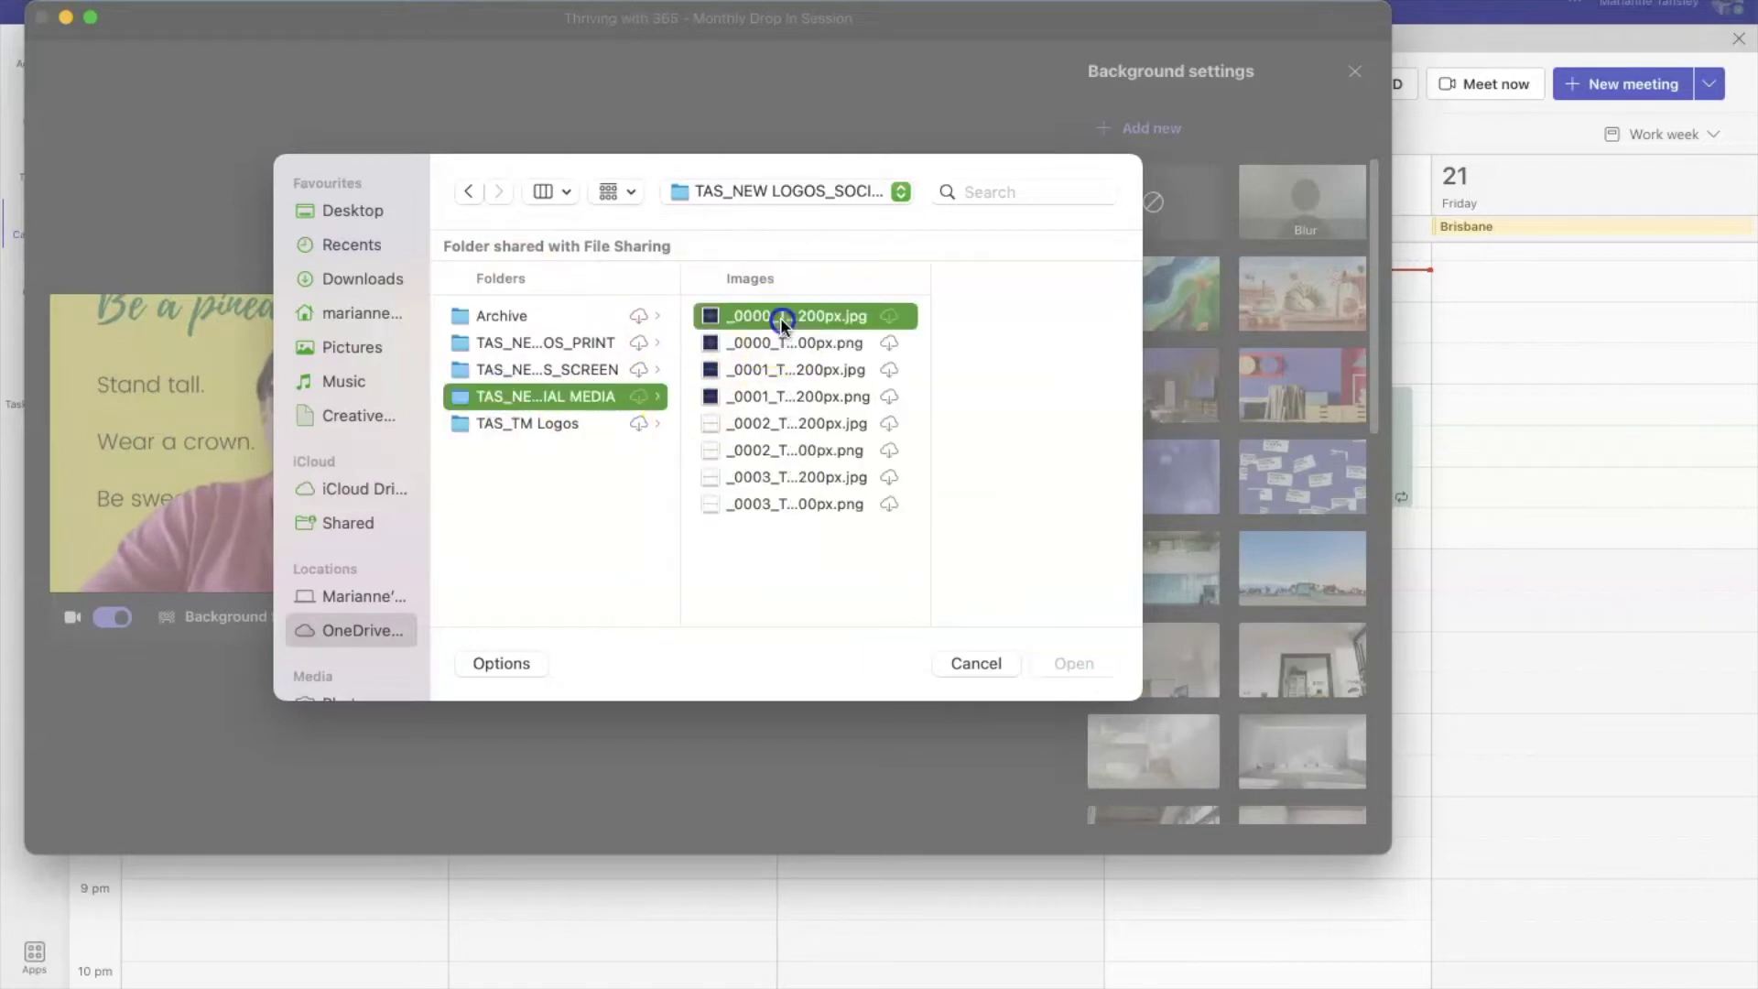
click(720, 344)
key(Down)
key(Down)
key(Down)
key(Down)
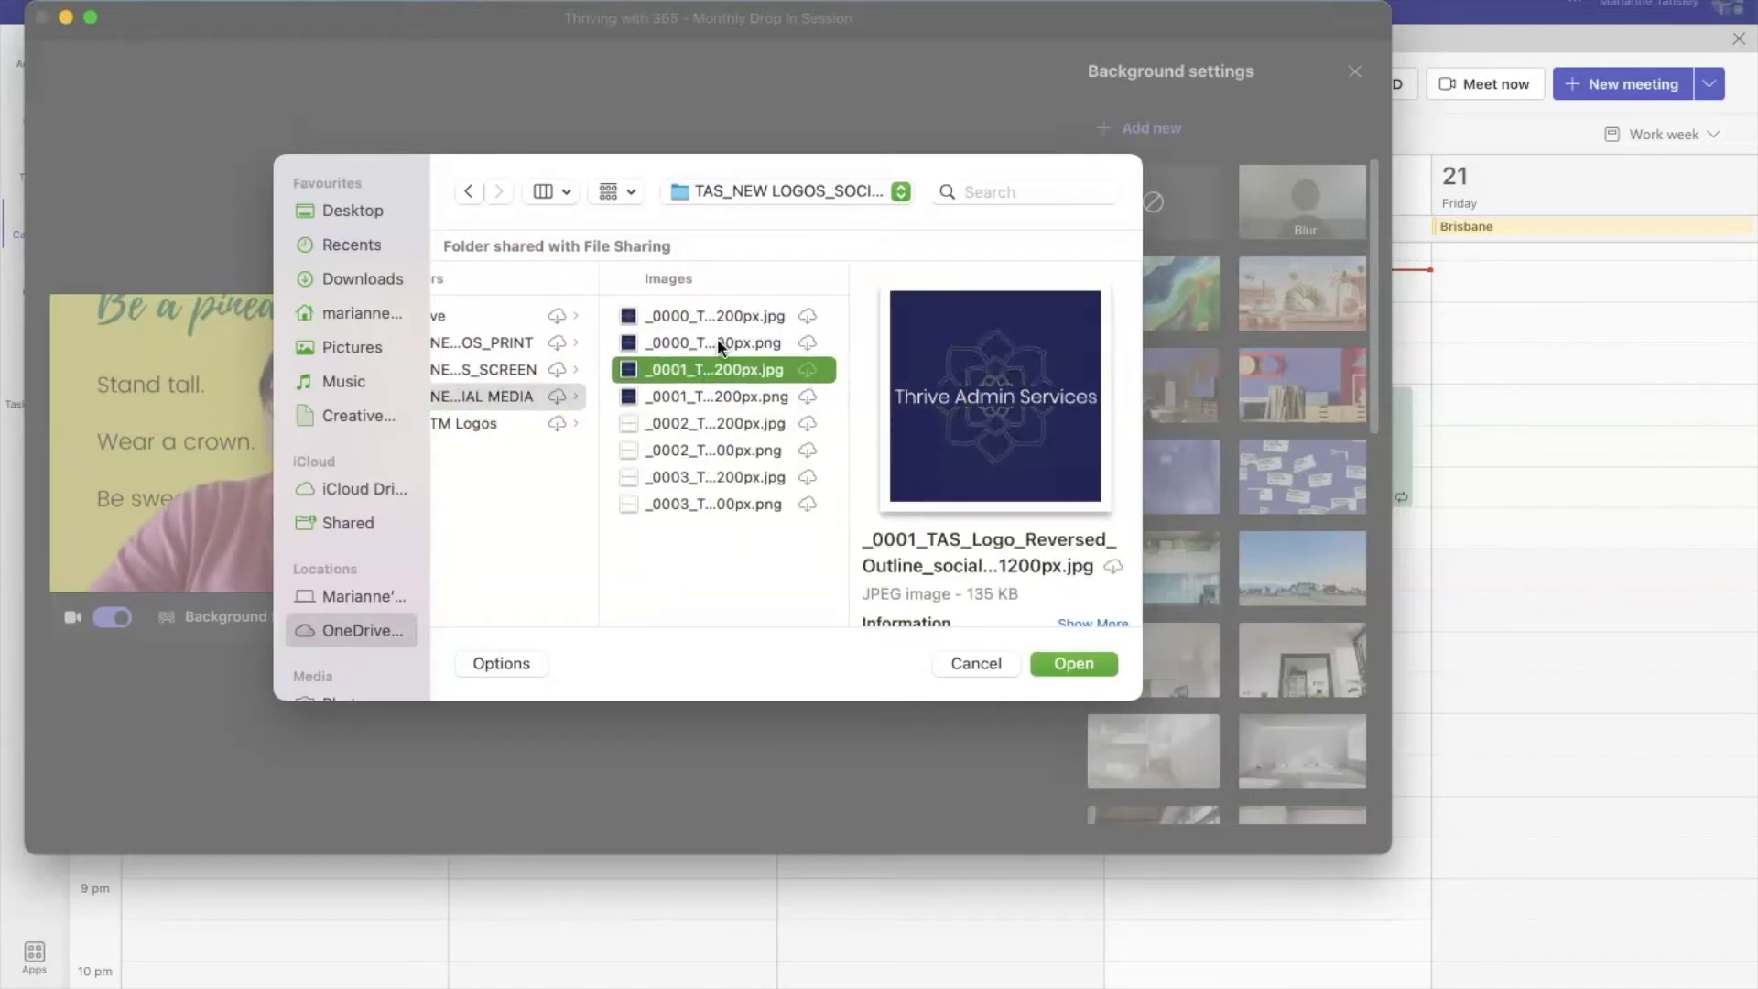
key(Down)
key(Down)
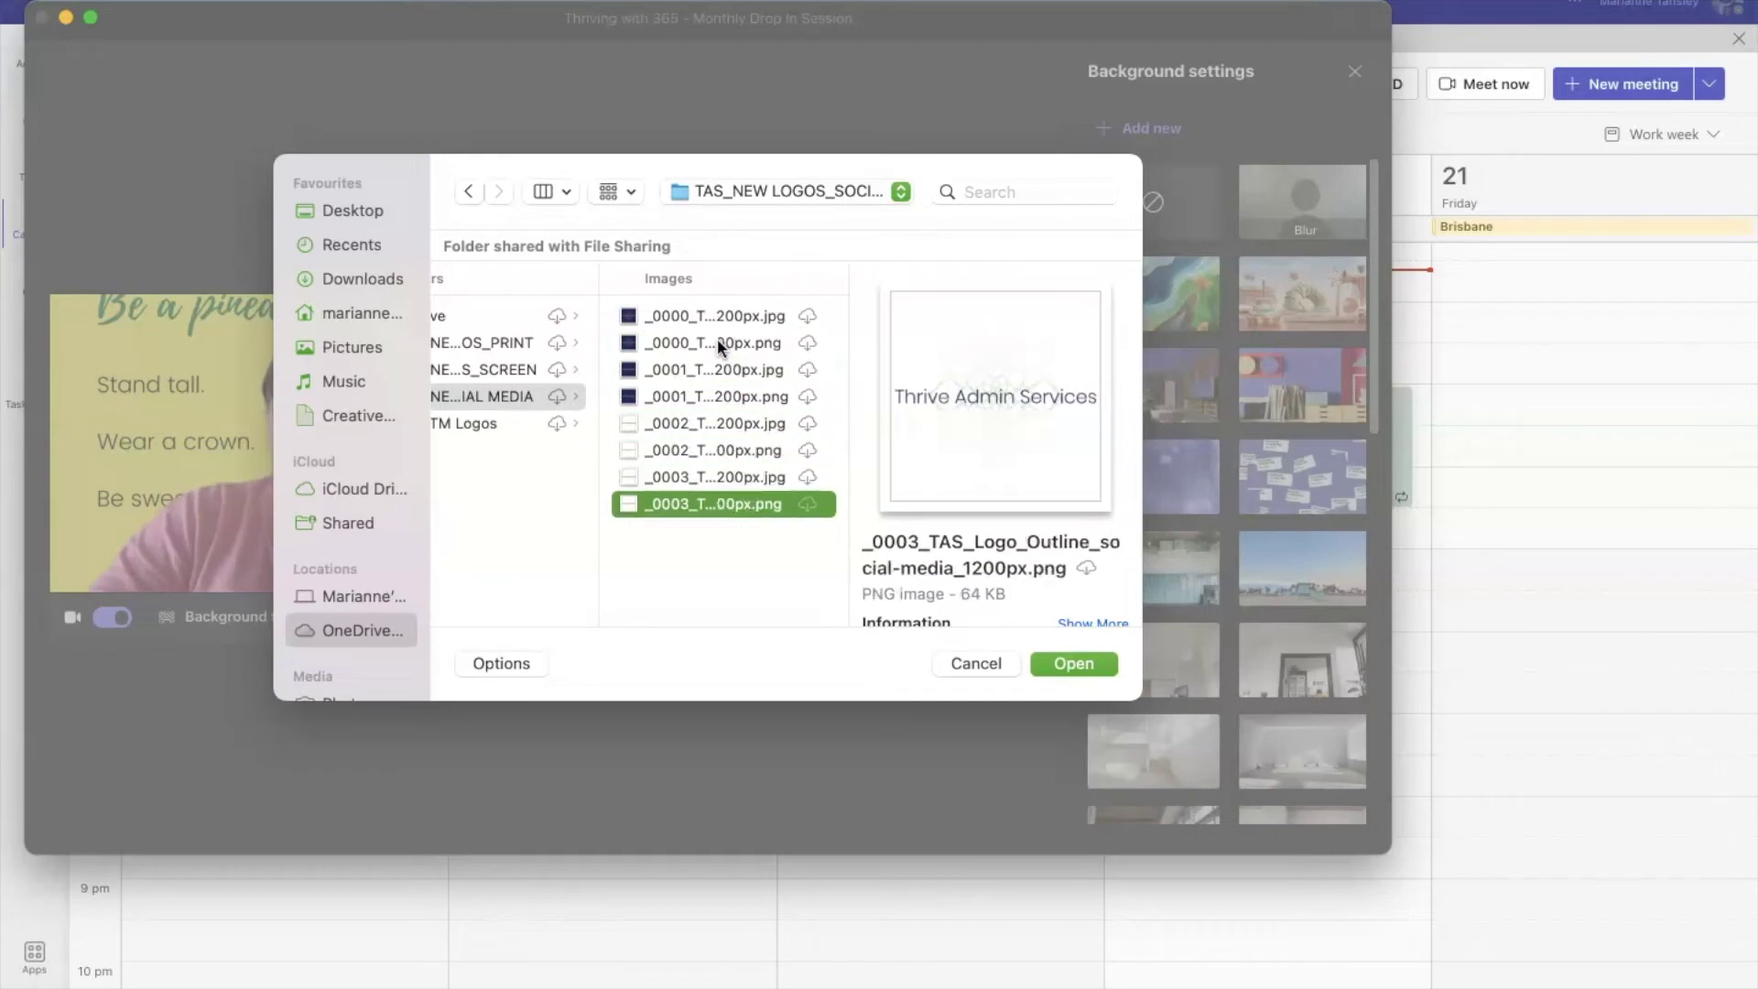
Upload TAS_Graphic_Solid_trans back_screen_500px.png from the screen logos folder, apply it as the video background and close the background settings
click(480, 336)
click(487, 374)
click(804, 313)
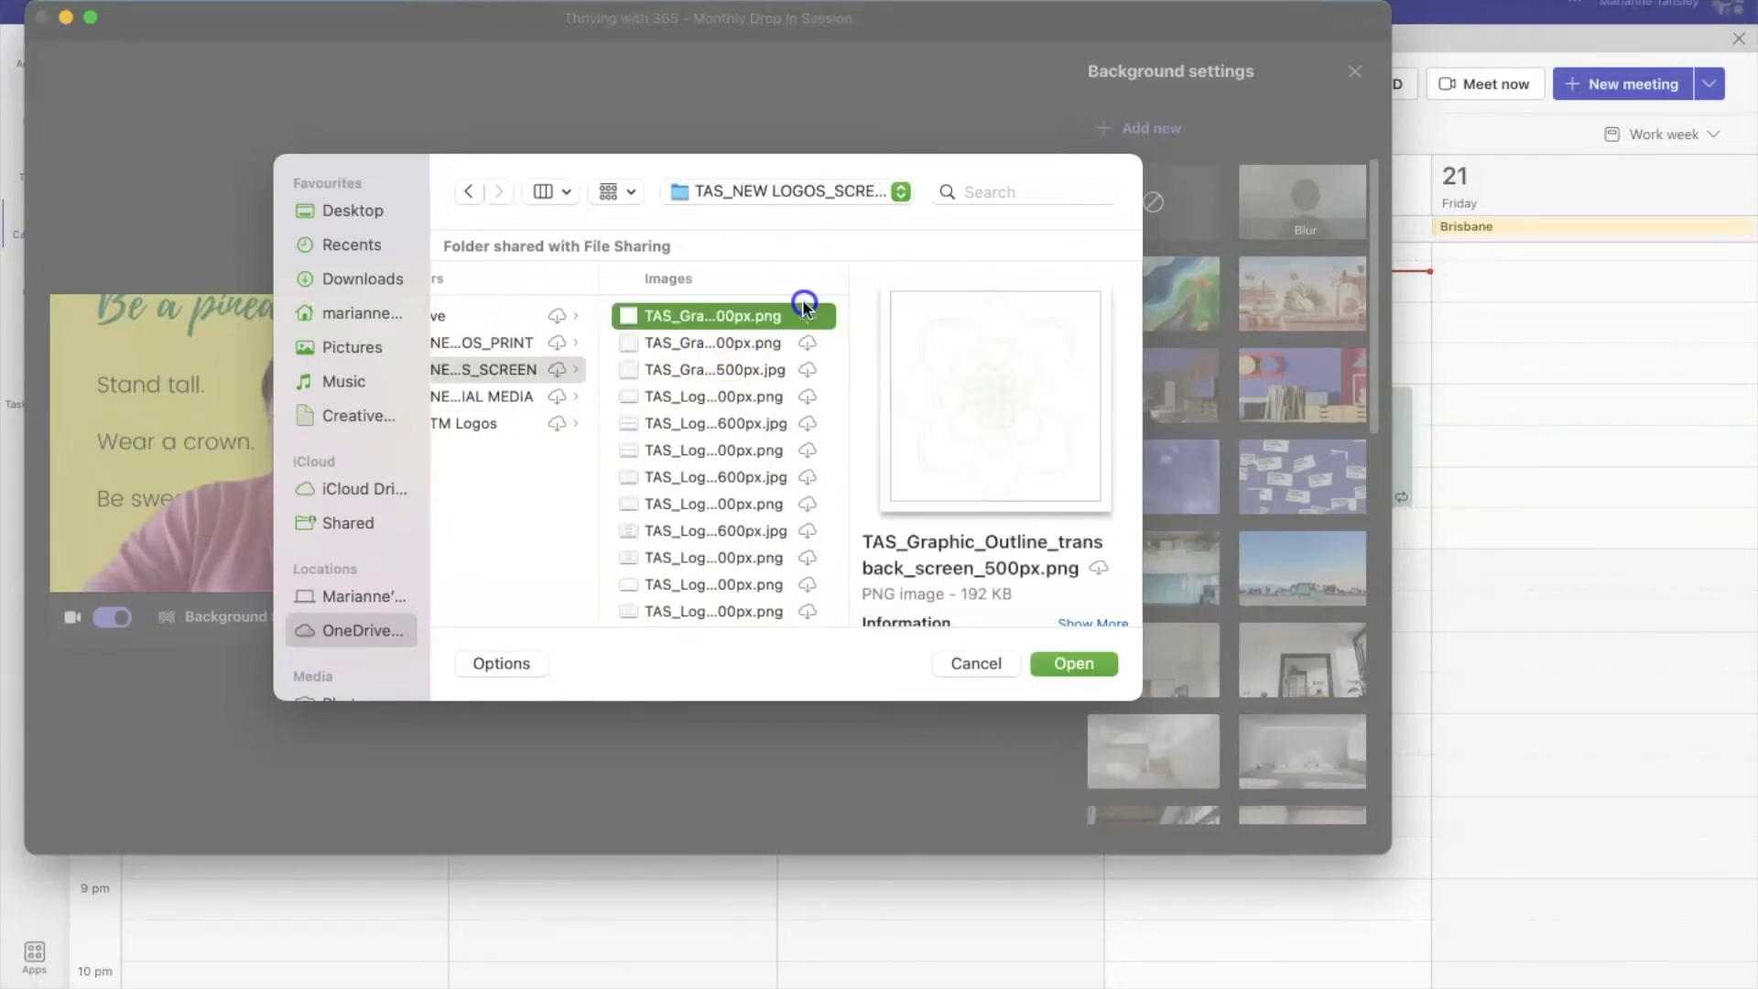
click(758, 346)
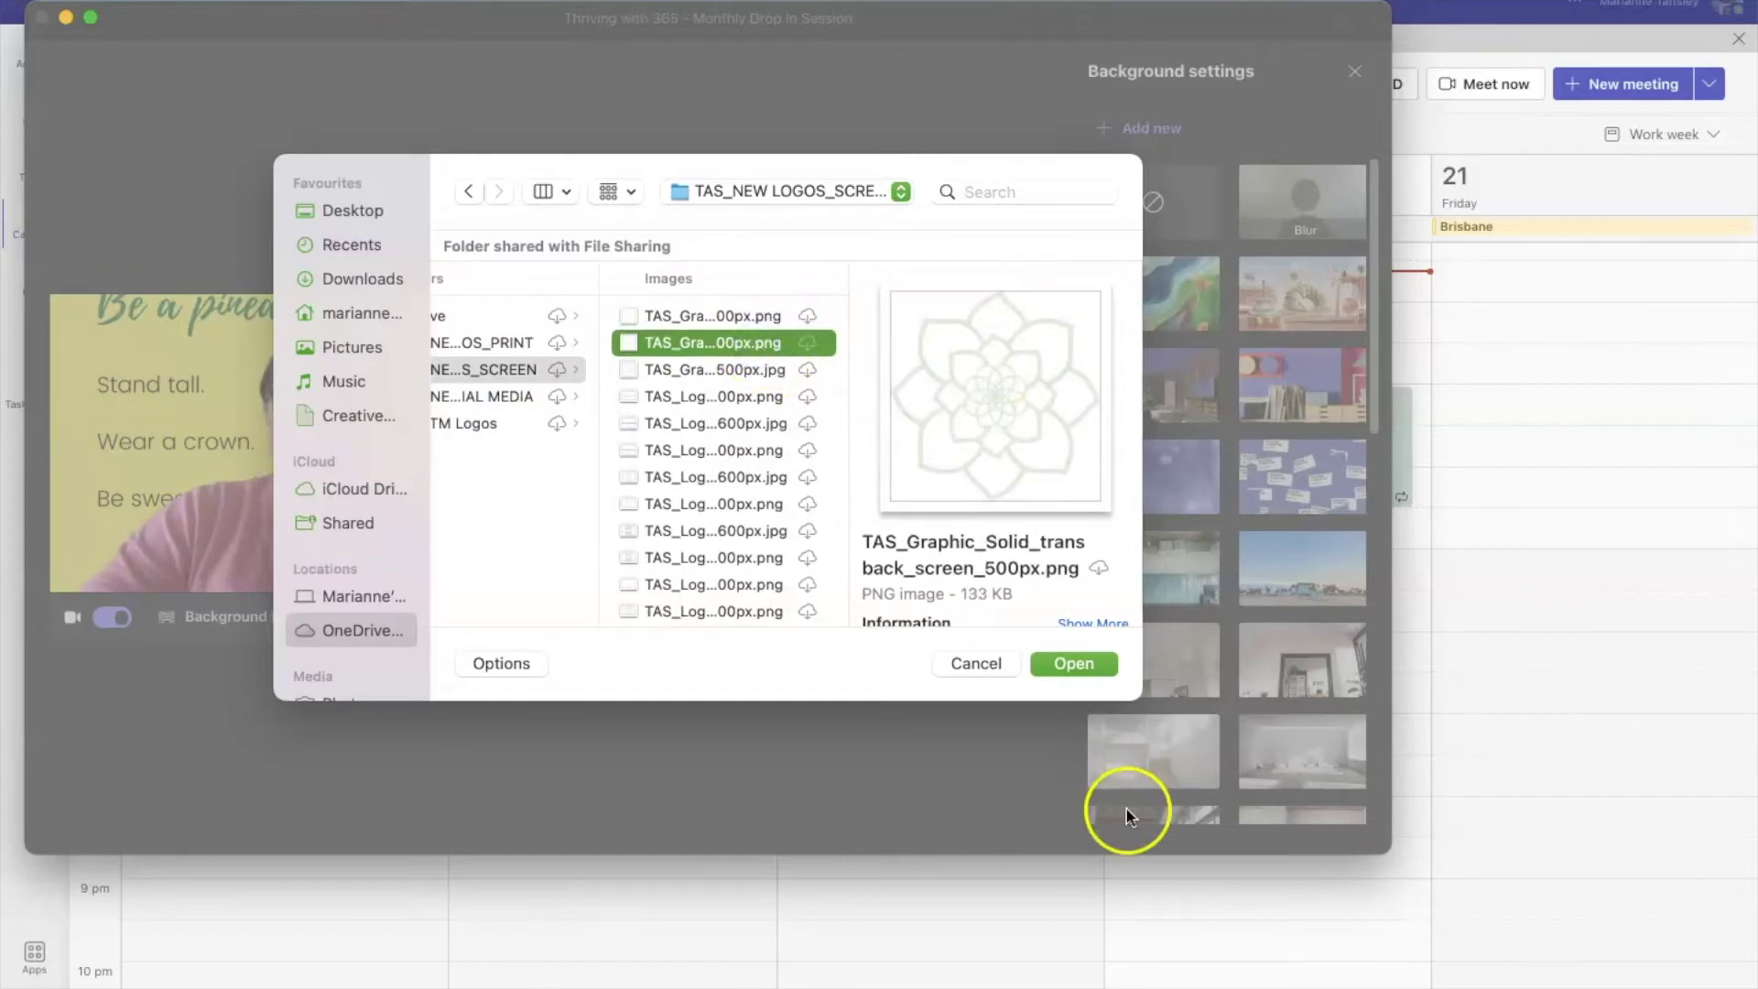
click(1080, 663)
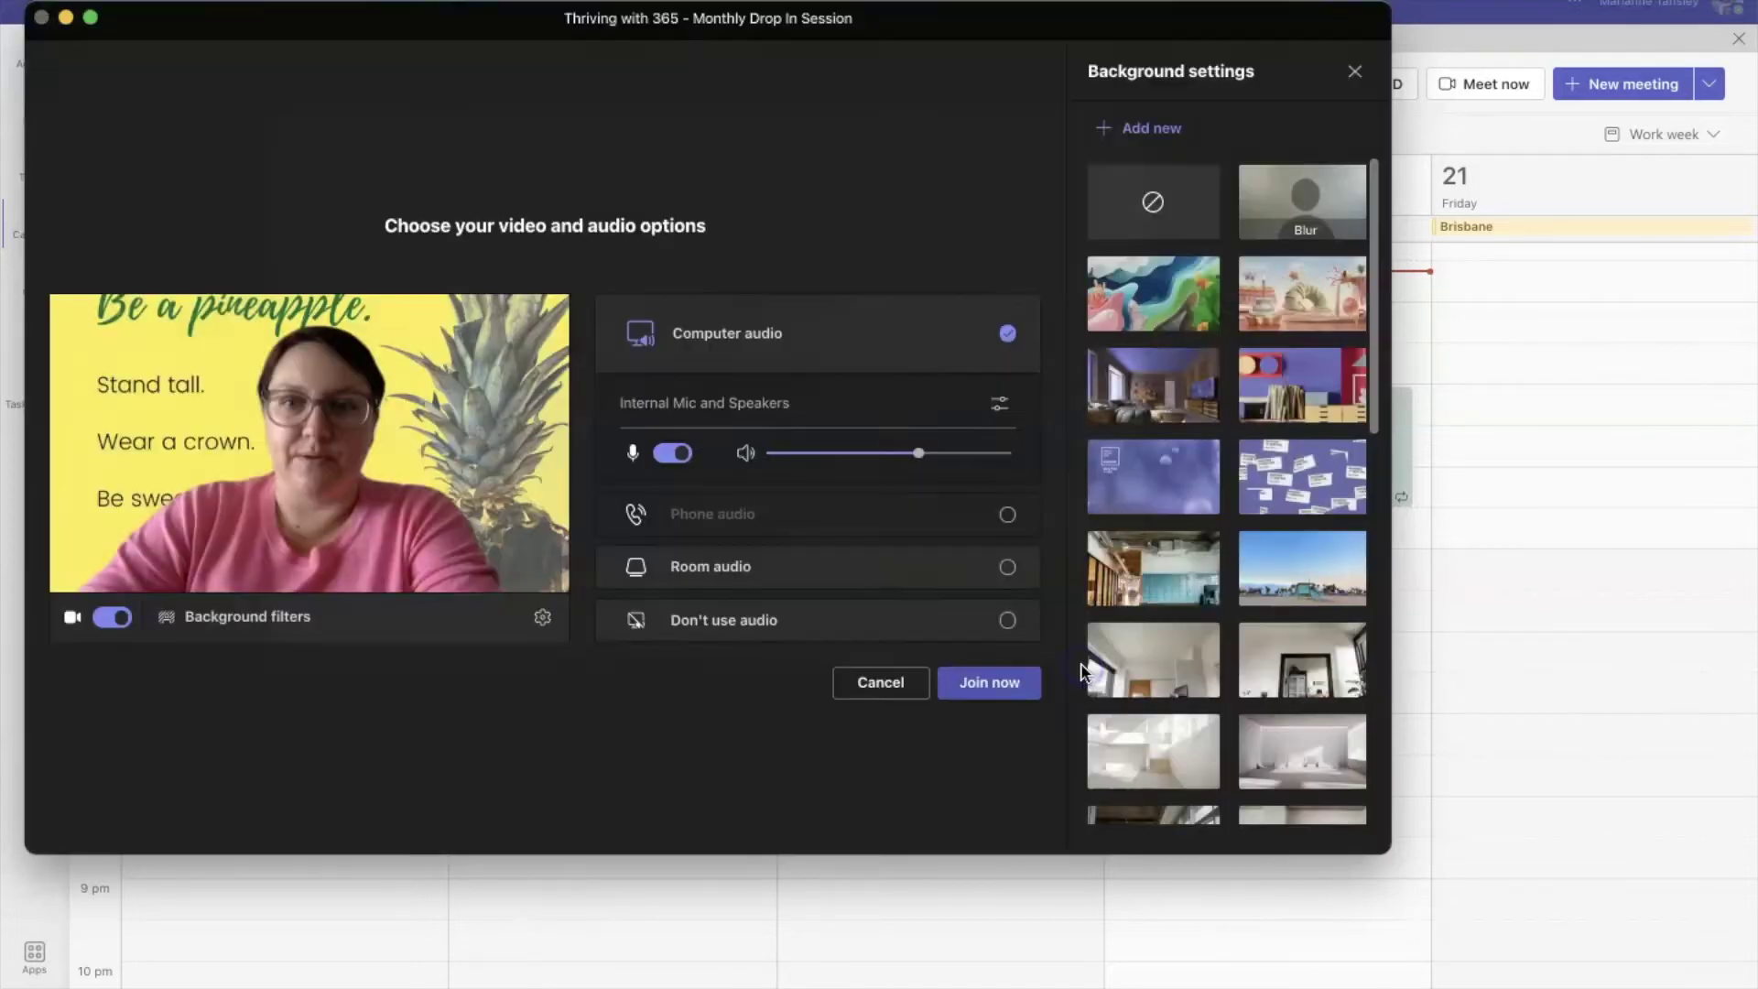
click(1286, 311)
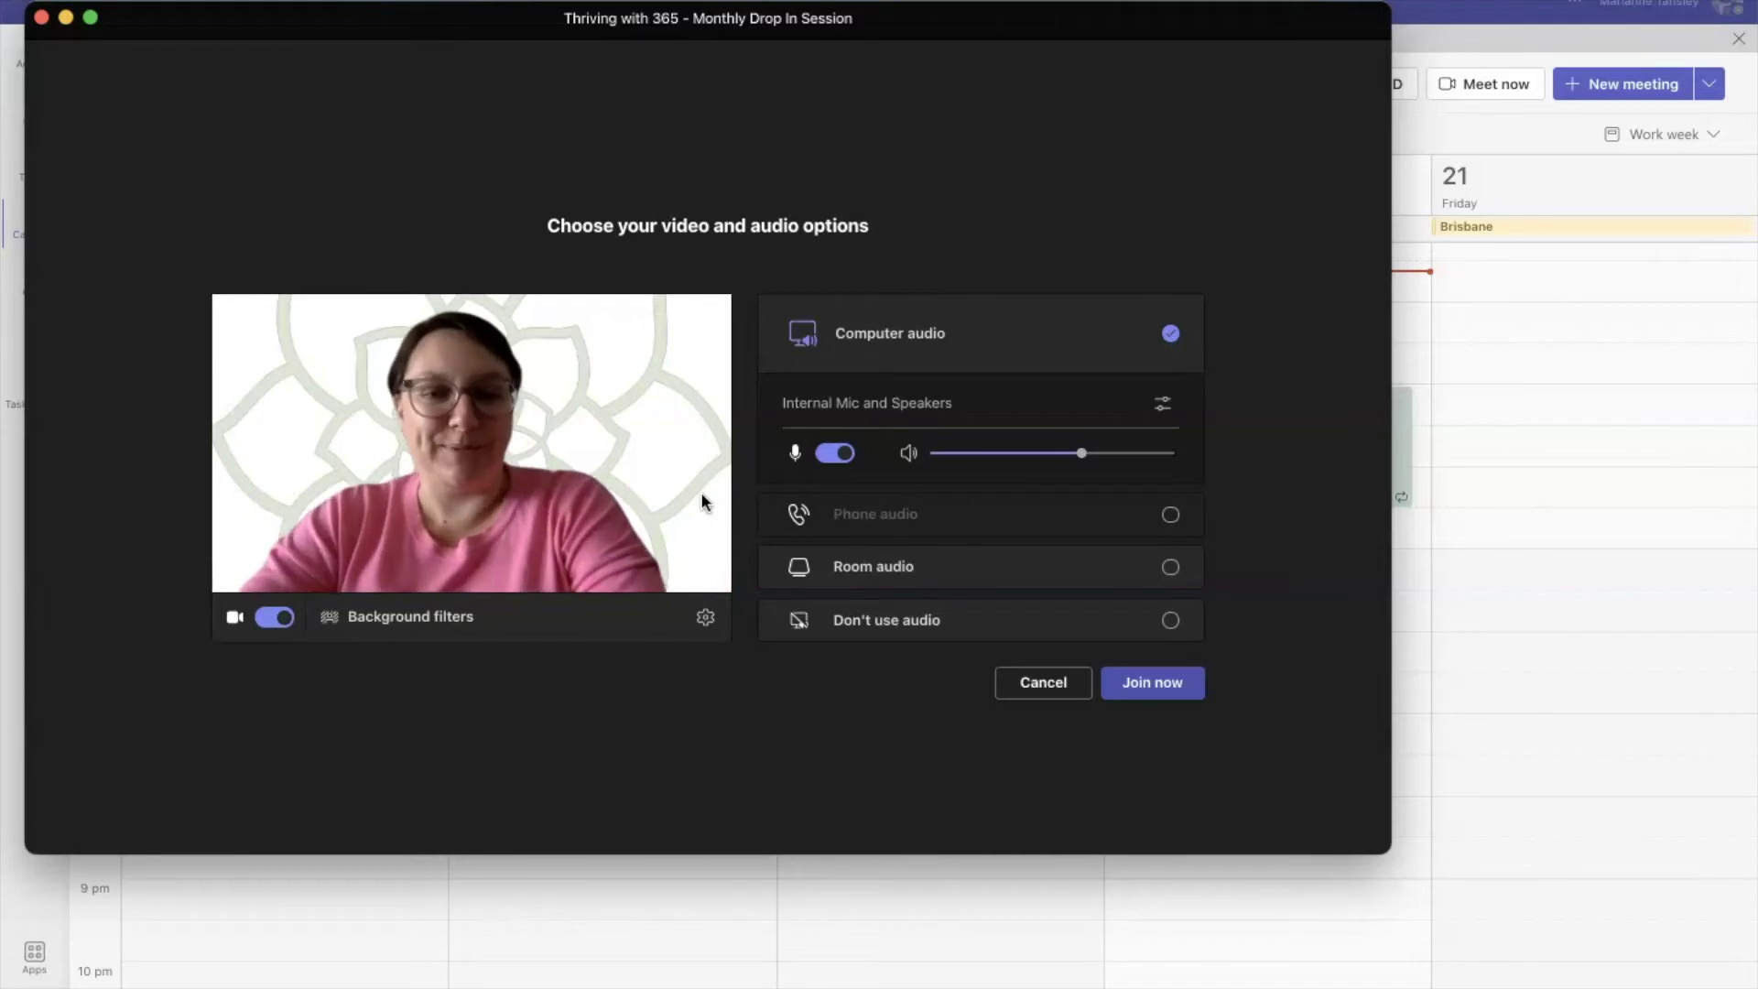
click(433, 768)
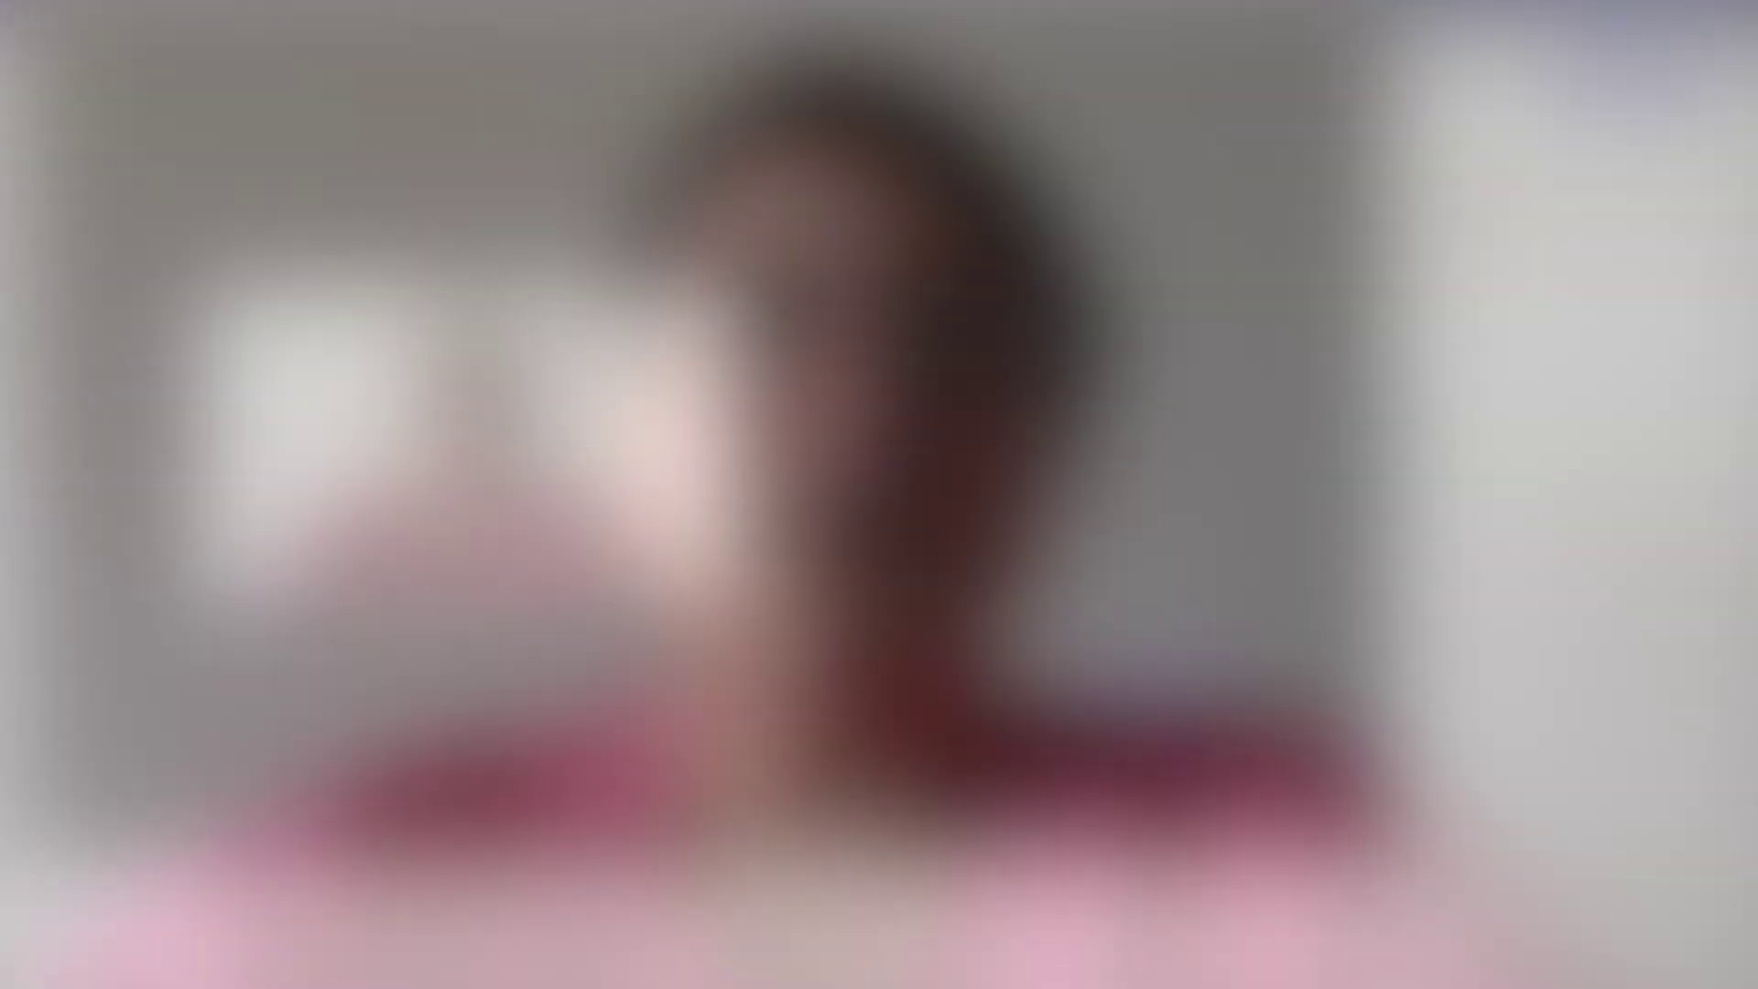